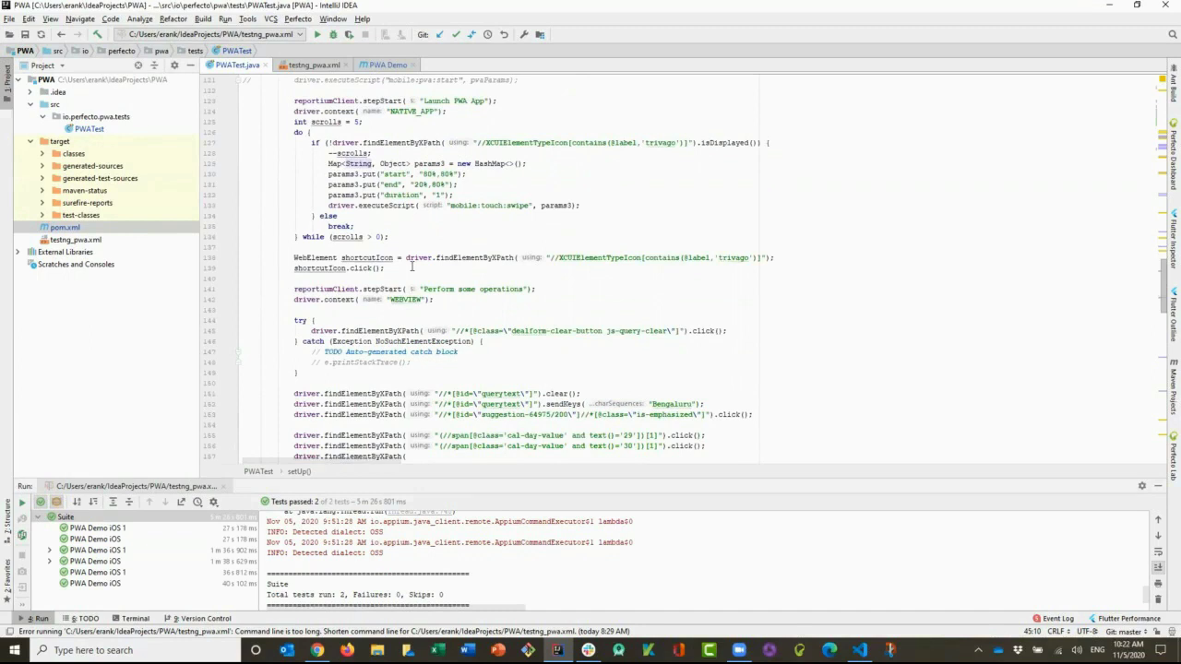
Step: Run the testng_pwa.xml test suite and shrink the run results area to give the PWATest code more room
scroll(448, 294, down, 14)
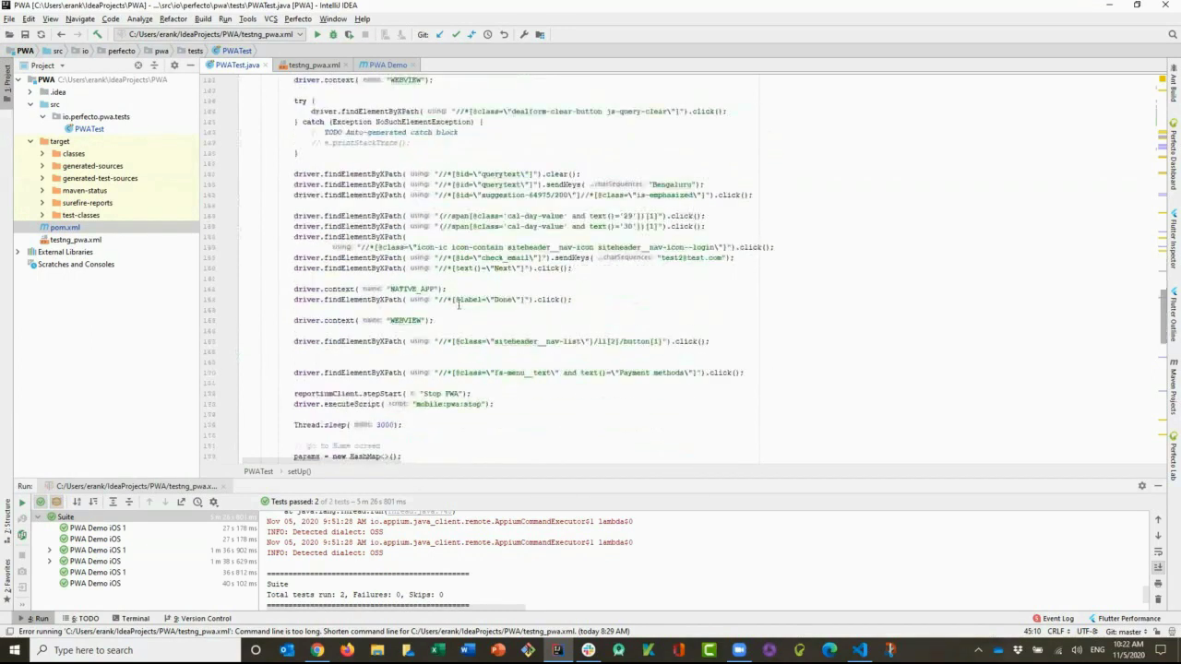
scroll(459, 302, down, 3)
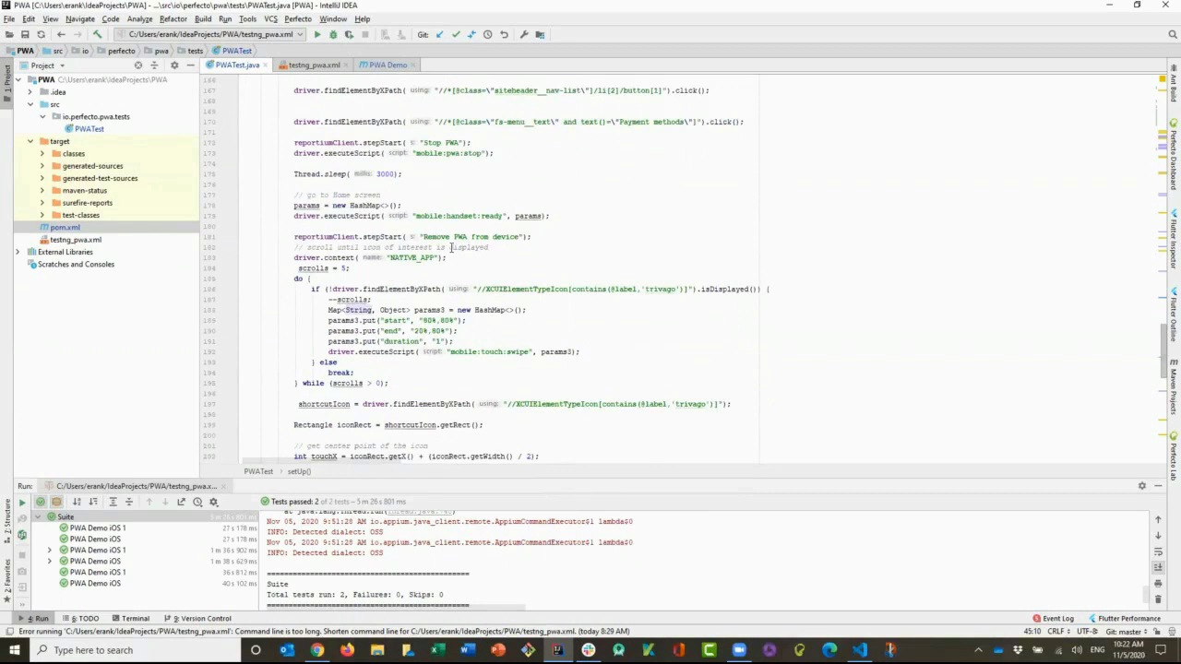
scroll(452, 249, down, 5)
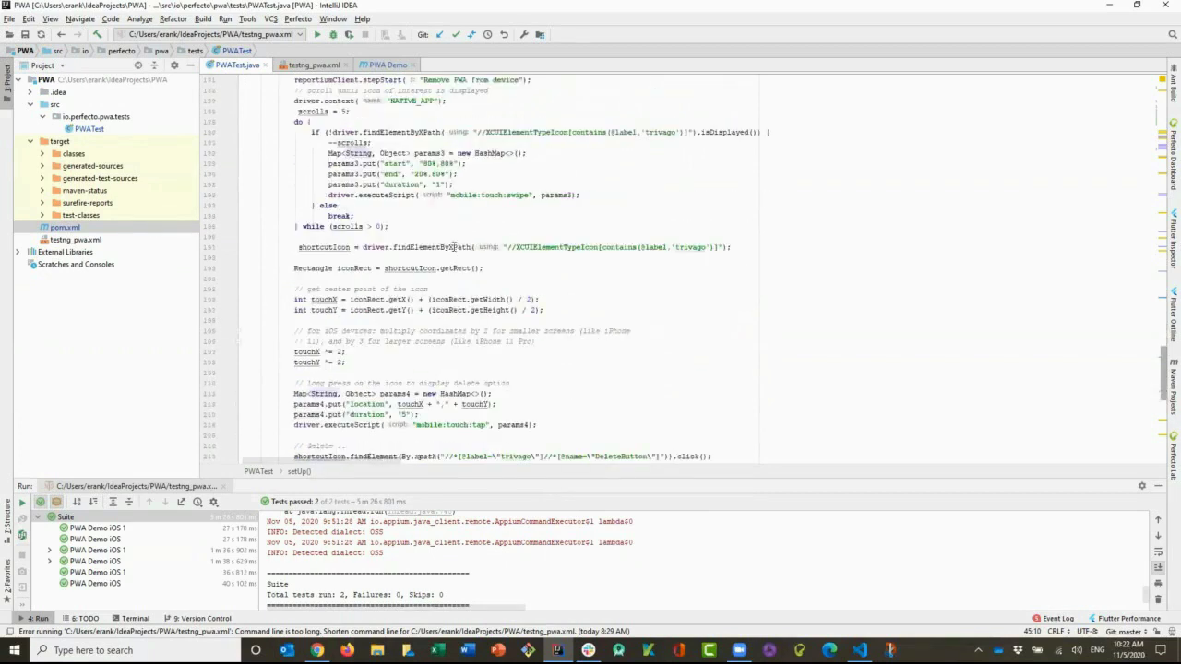
click(316, 34)
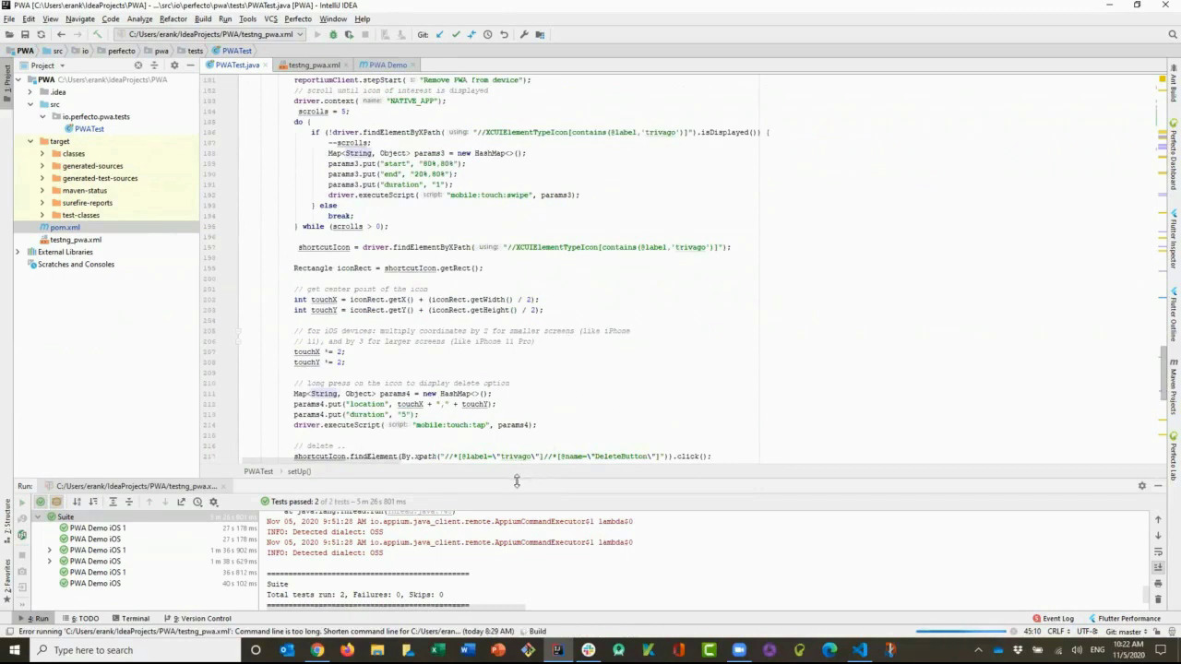
drag(517, 480, 531, 560)
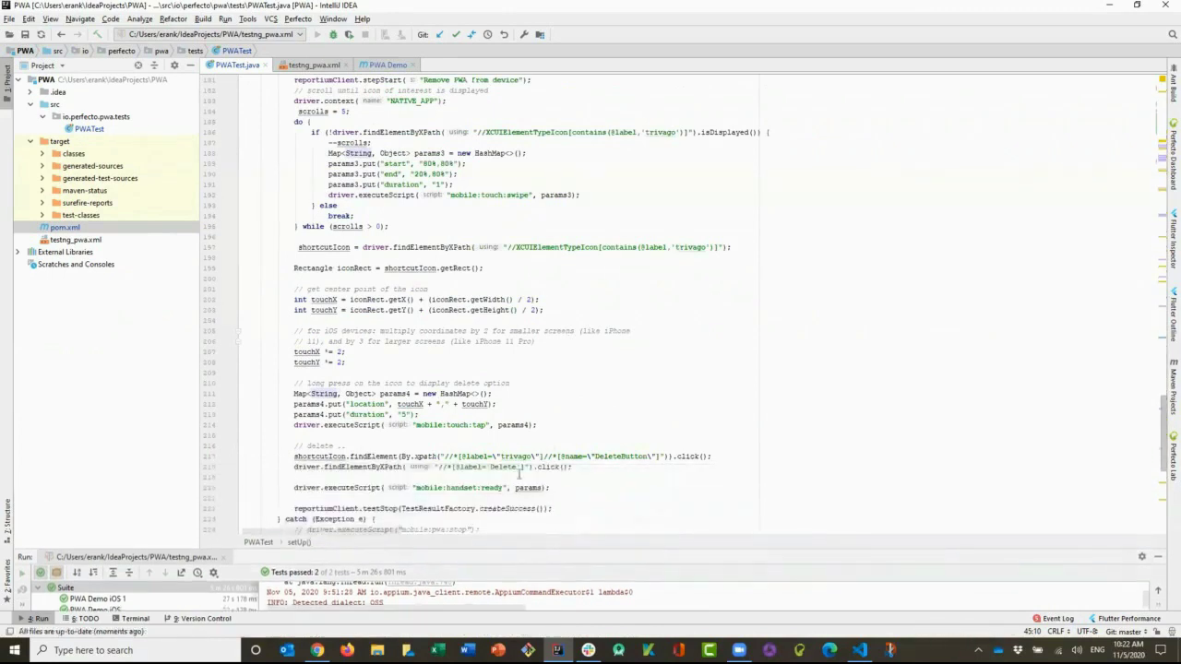
Step: Review the PWATest code, covering the teardown, PWA removal, web operations and PWA launch sections
scroll(506, 384, down, 6)
scroll(506, 384, down, 2)
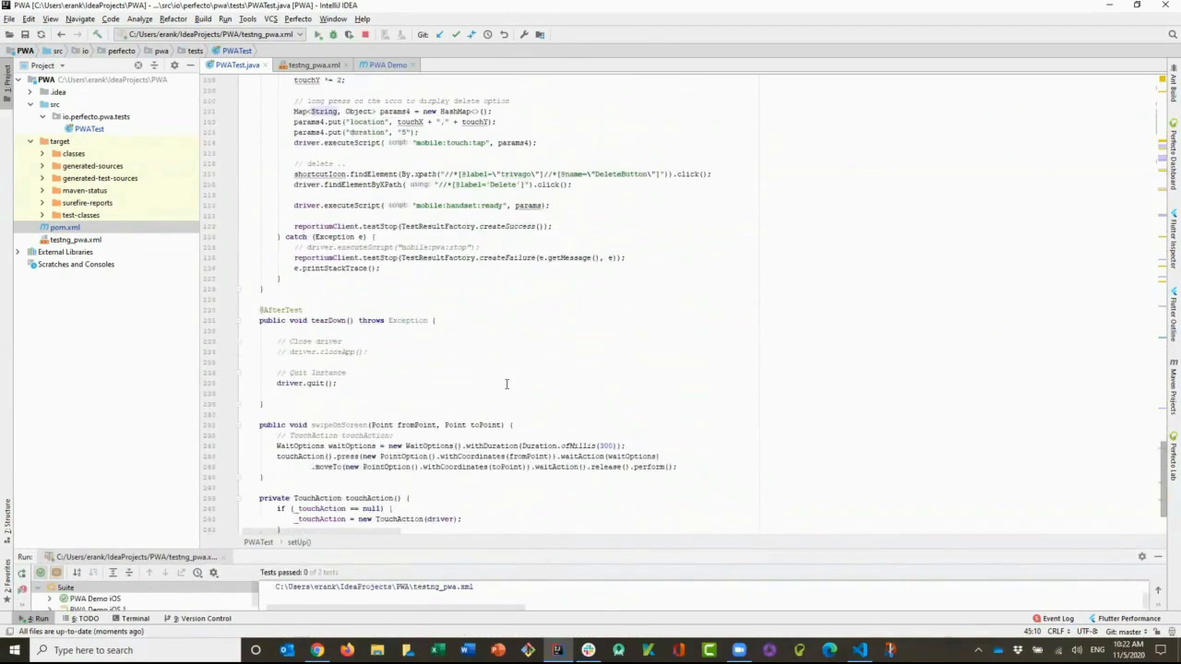
scroll(500, 405, up, 15)
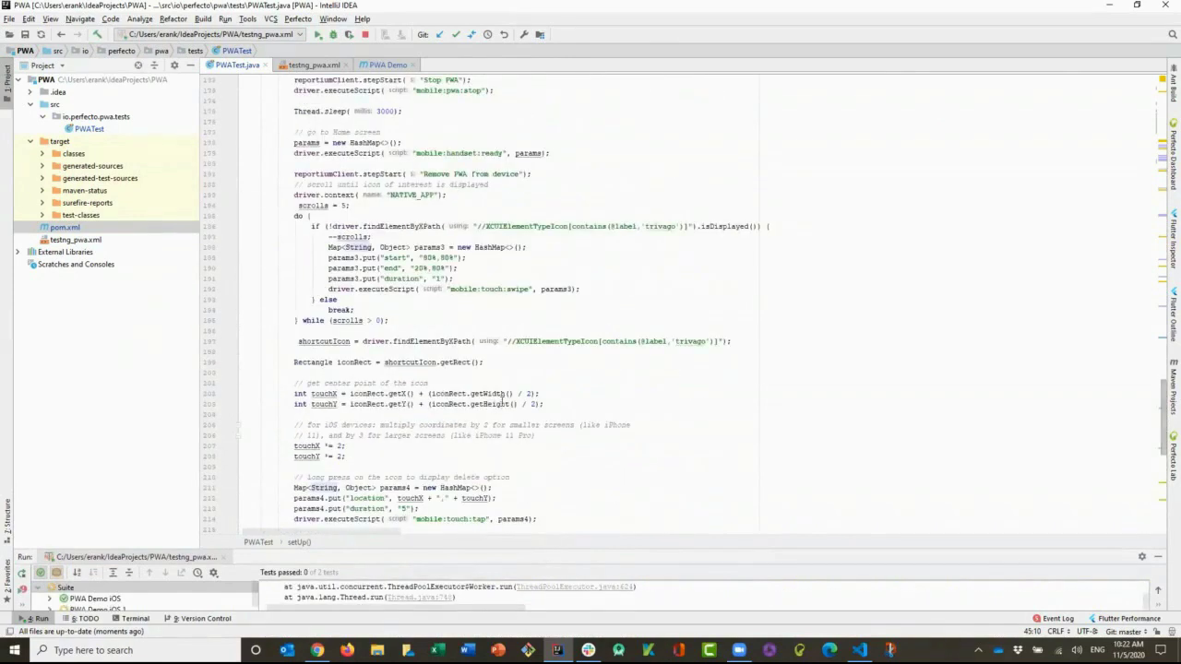
scroll(500, 402, up, 6)
scroll(499, 401, up, 3)
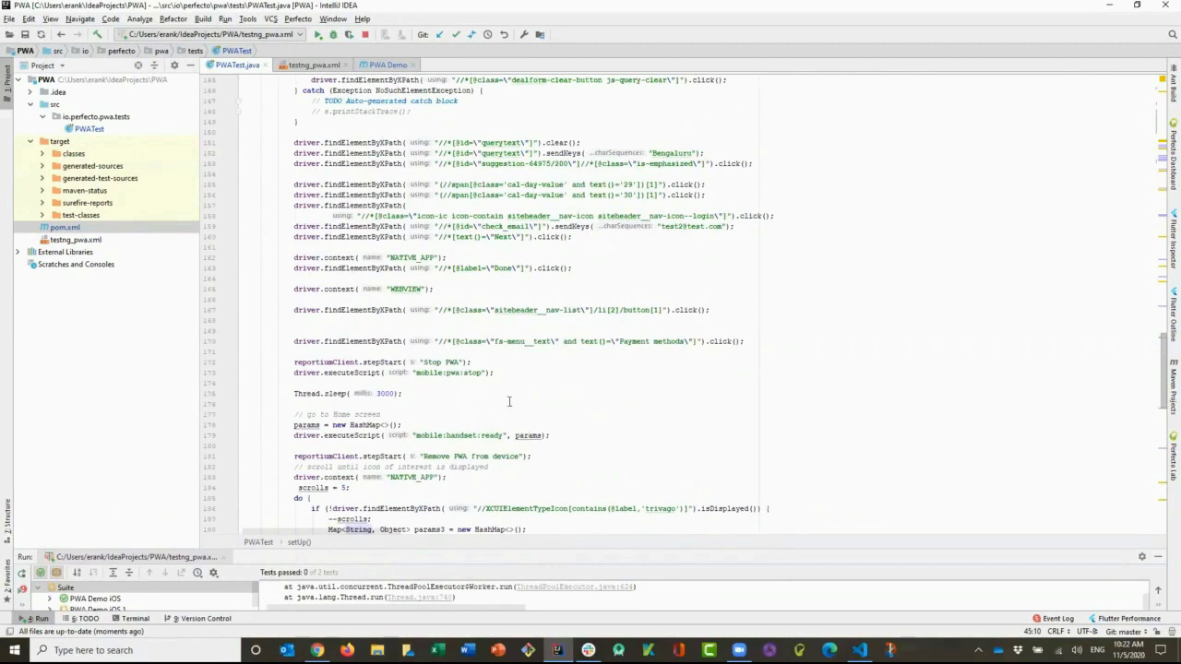
scroll(508, 401, up, 3)
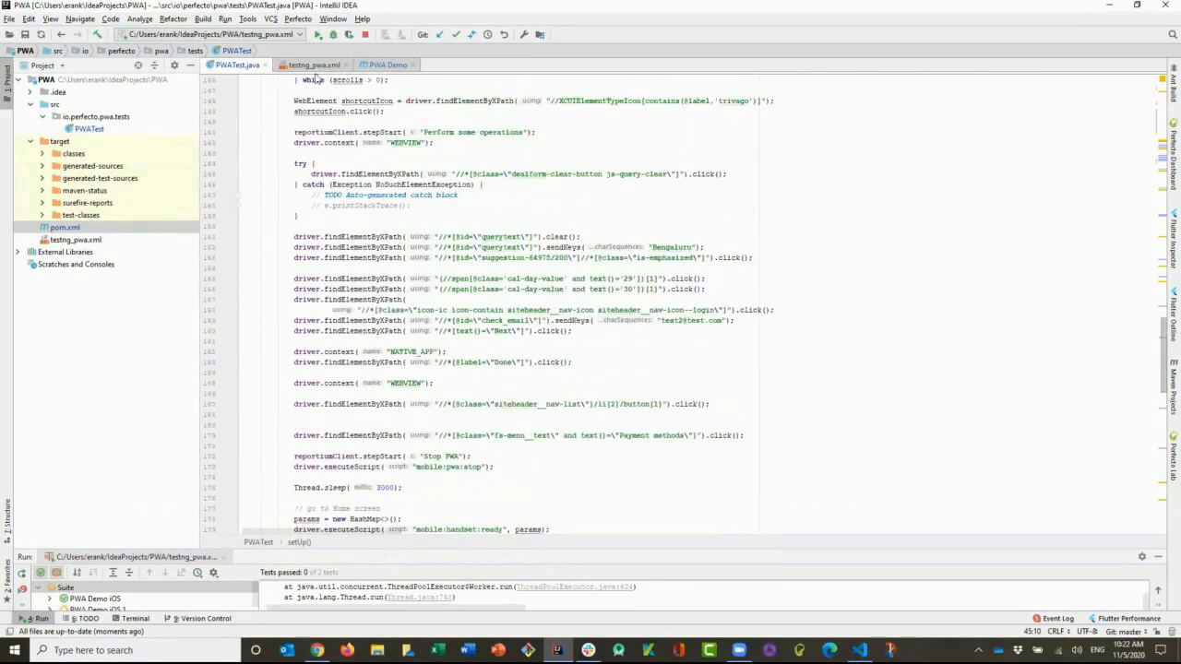
scroll(350, 267, up, 2)
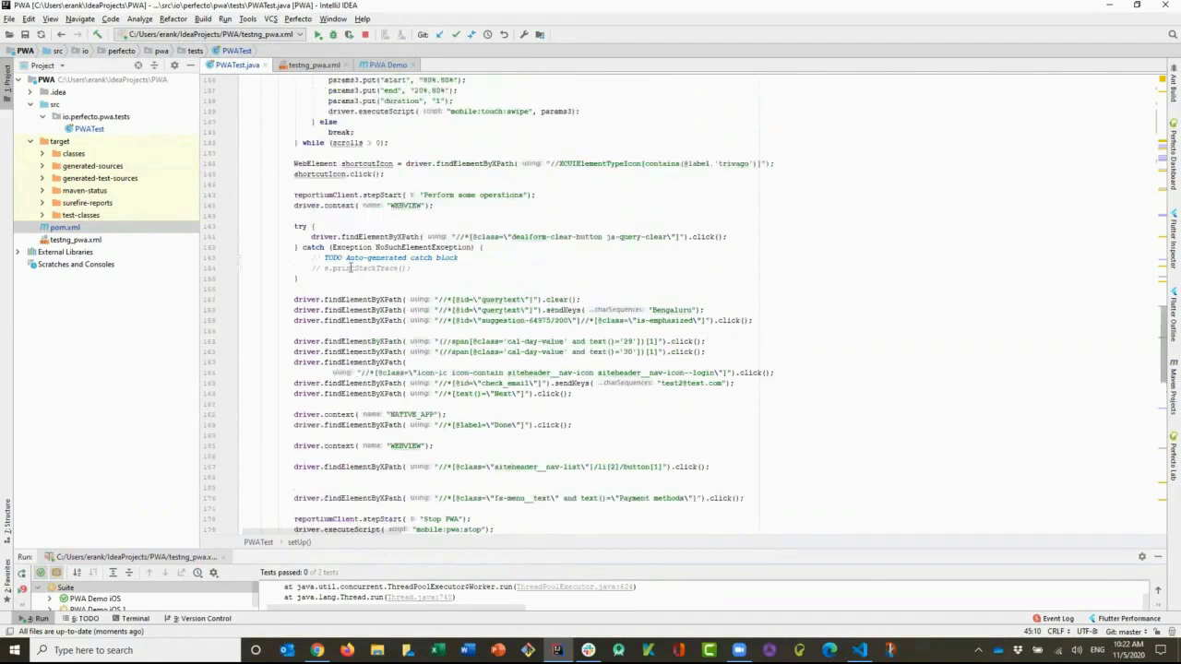
scroll(351, 267, up, 3)
scroll(350, 267, up, 2)
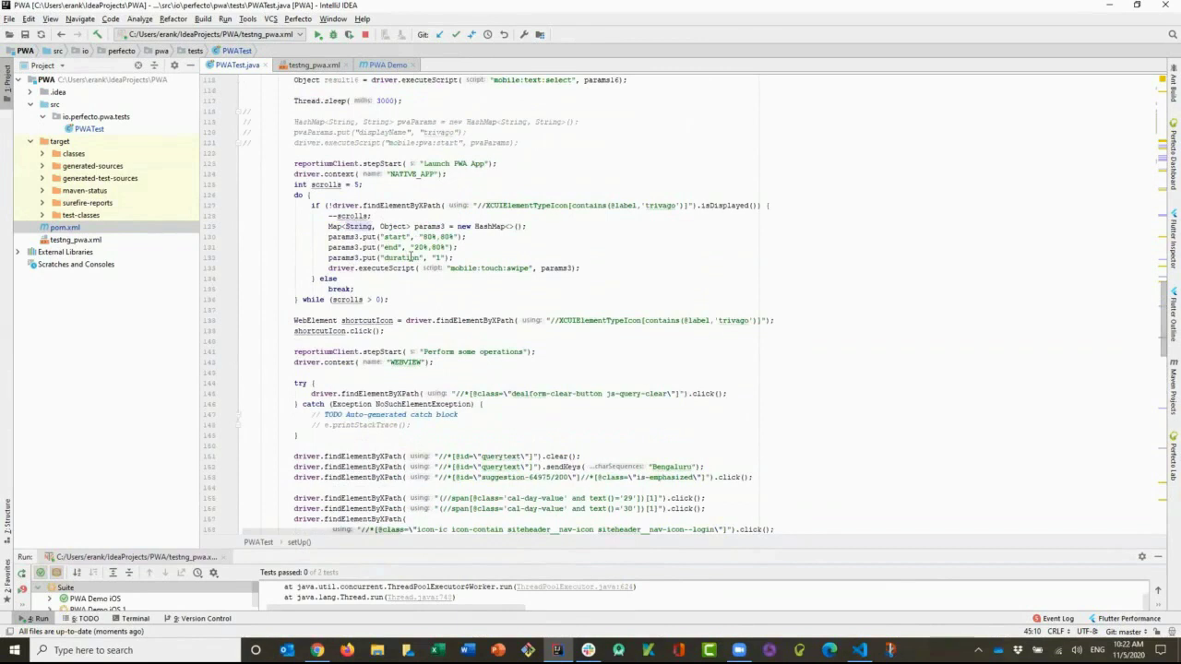
scroll(411, 259, down, 7)
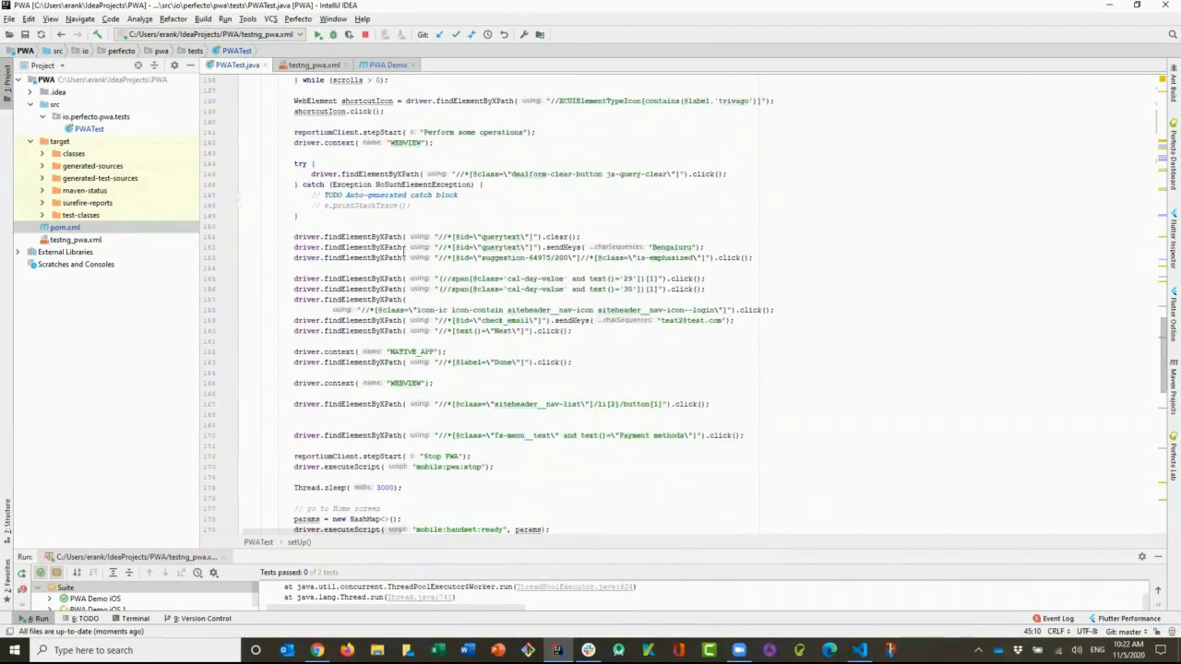
Step: Switch to Chrome, open the Apple iPhone-11 PWA test report started at 09:52:13 and play its video
click(317, 651)
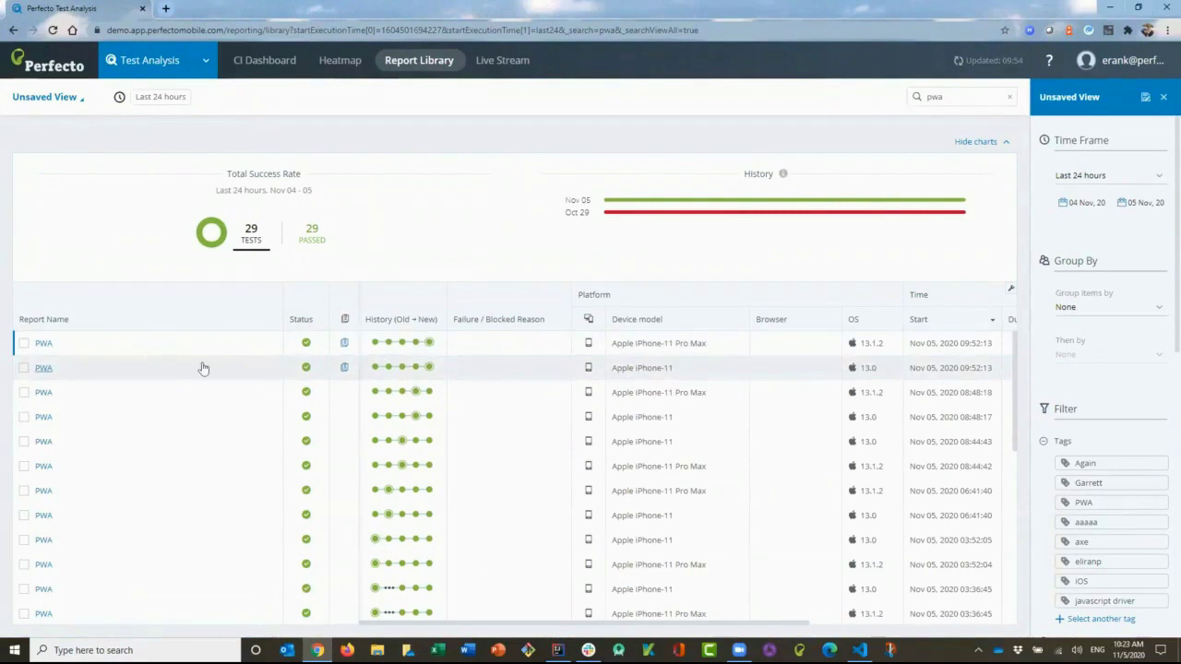
click(44, 370)
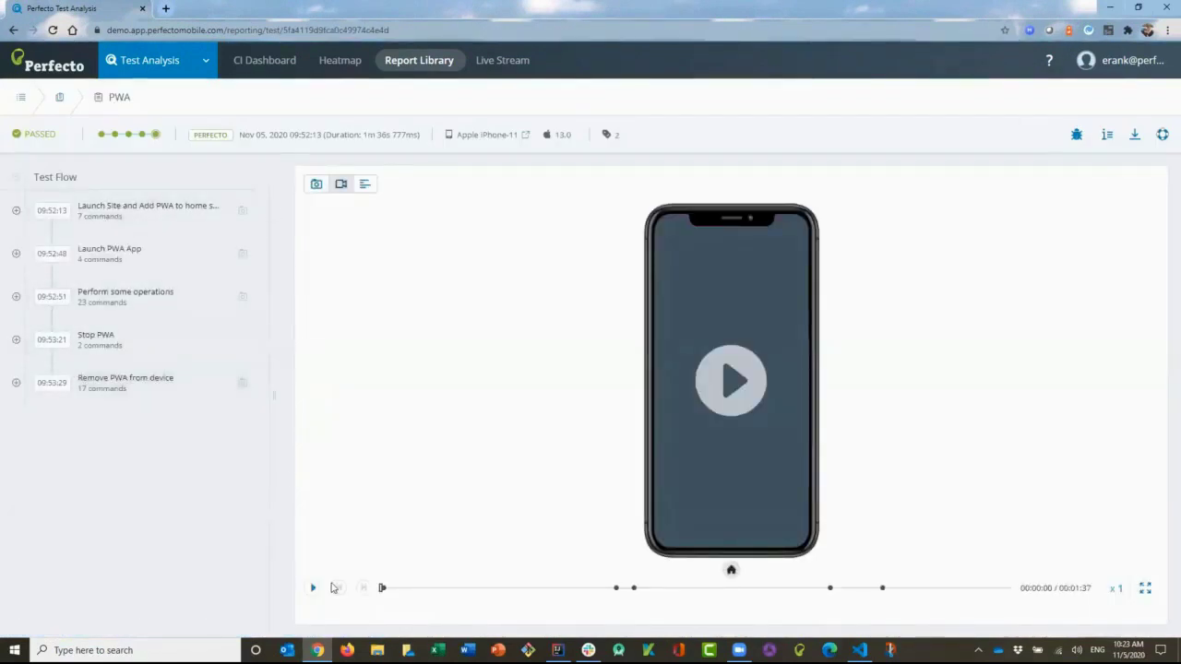
click(315, 589)
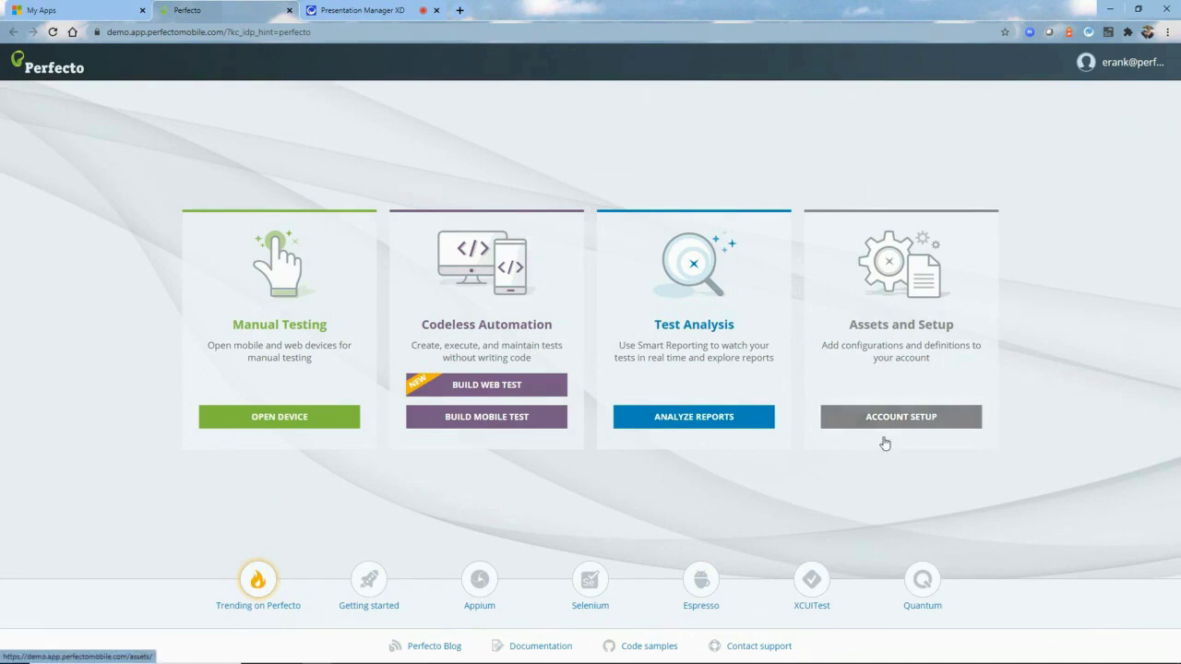
Step: Enter Perfecto manual testing, show all mobile devices as tiles and open the Apple iPhone-11 Pro running iOS 14.0
click(296, 421)
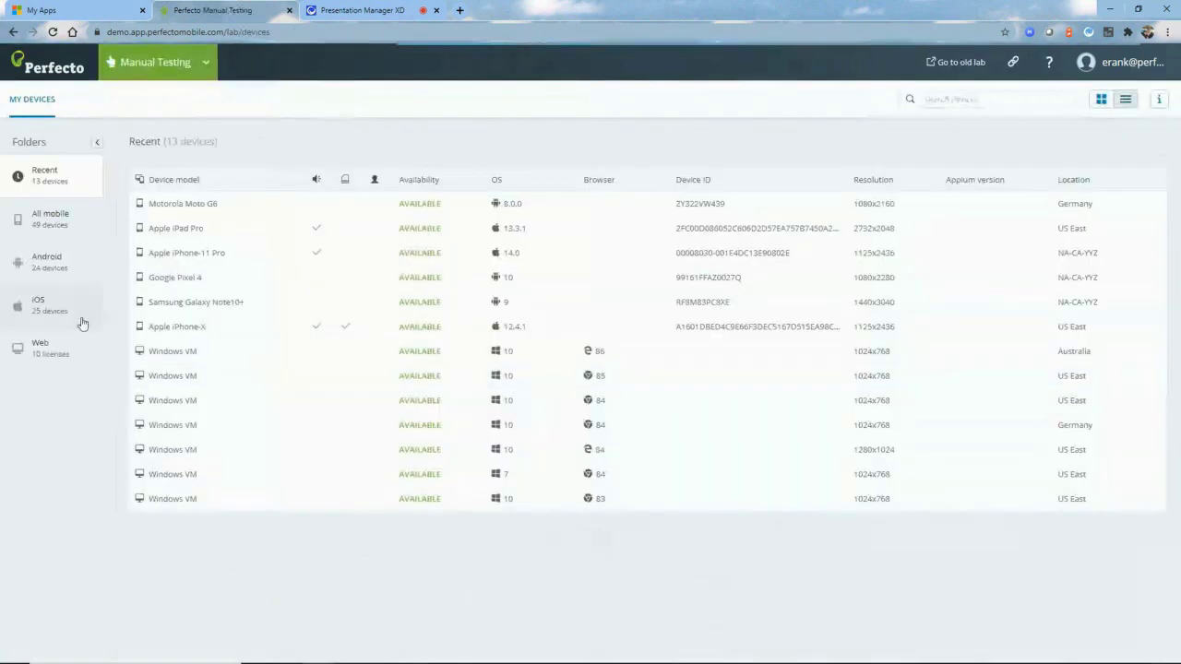
click(1100, 99)
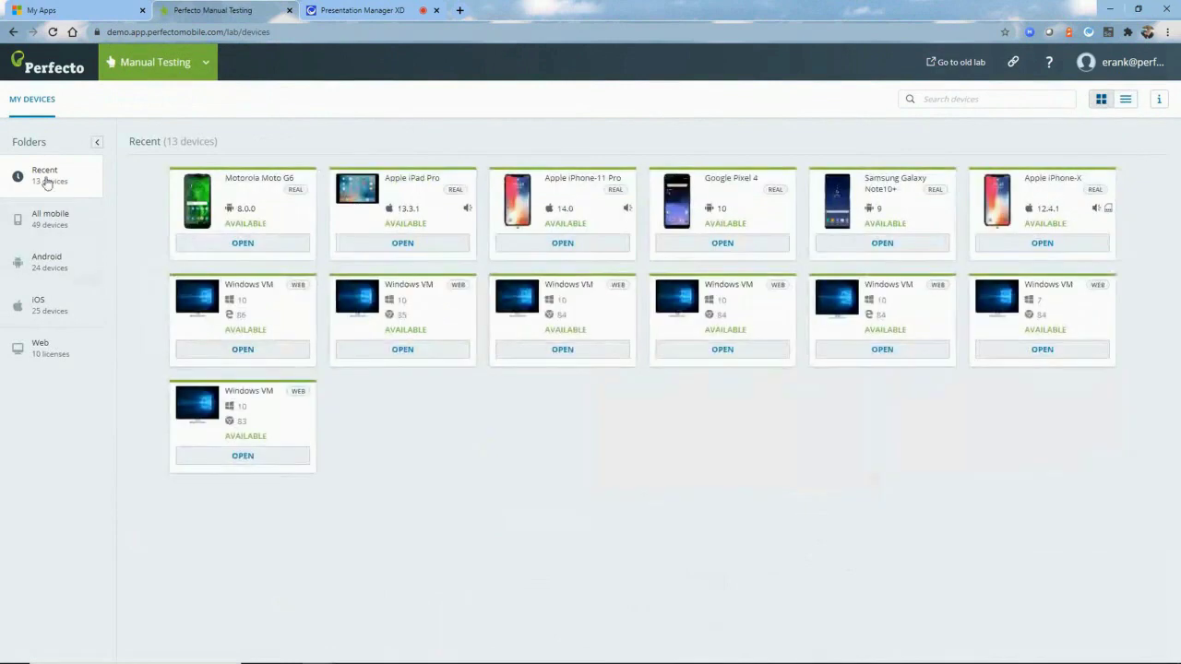
click(48, 222)
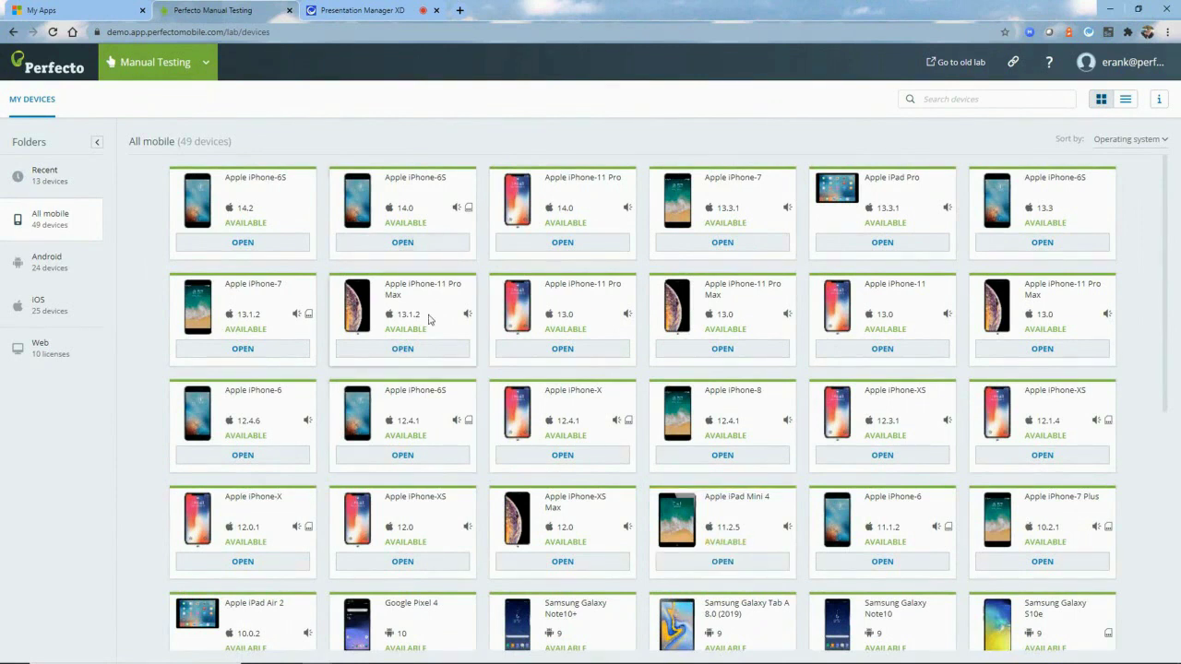
click(572, 242)
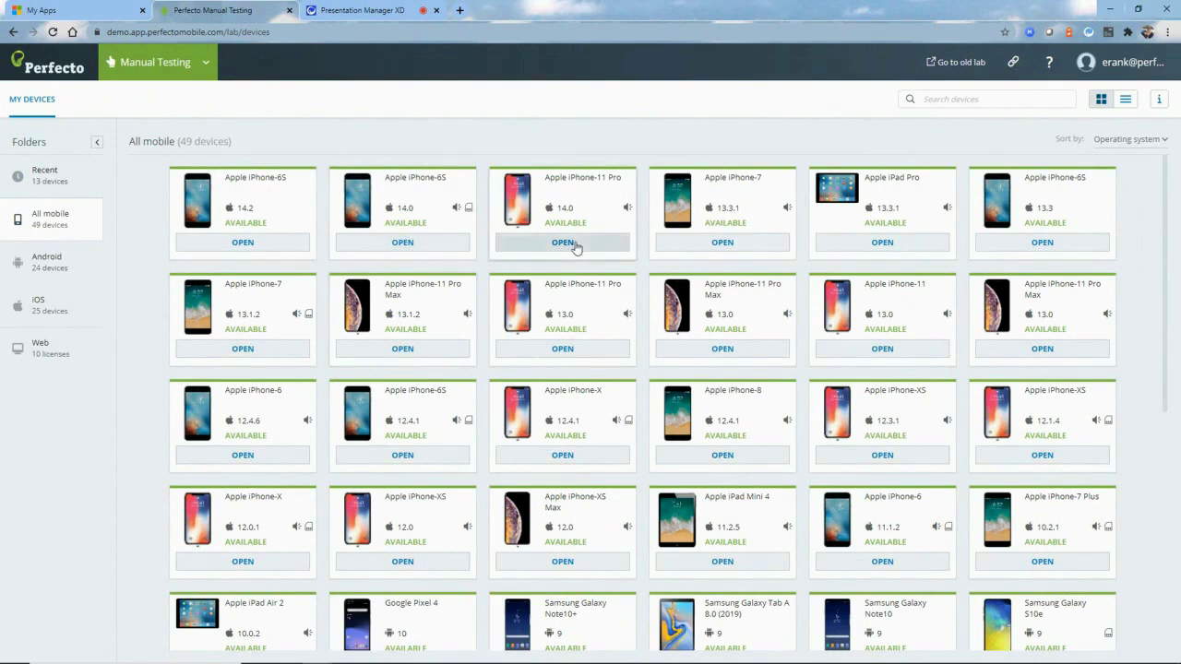
Step: Return to the device list and open the Samsung Galaxy S10e from the Android devices
click(35, 101)
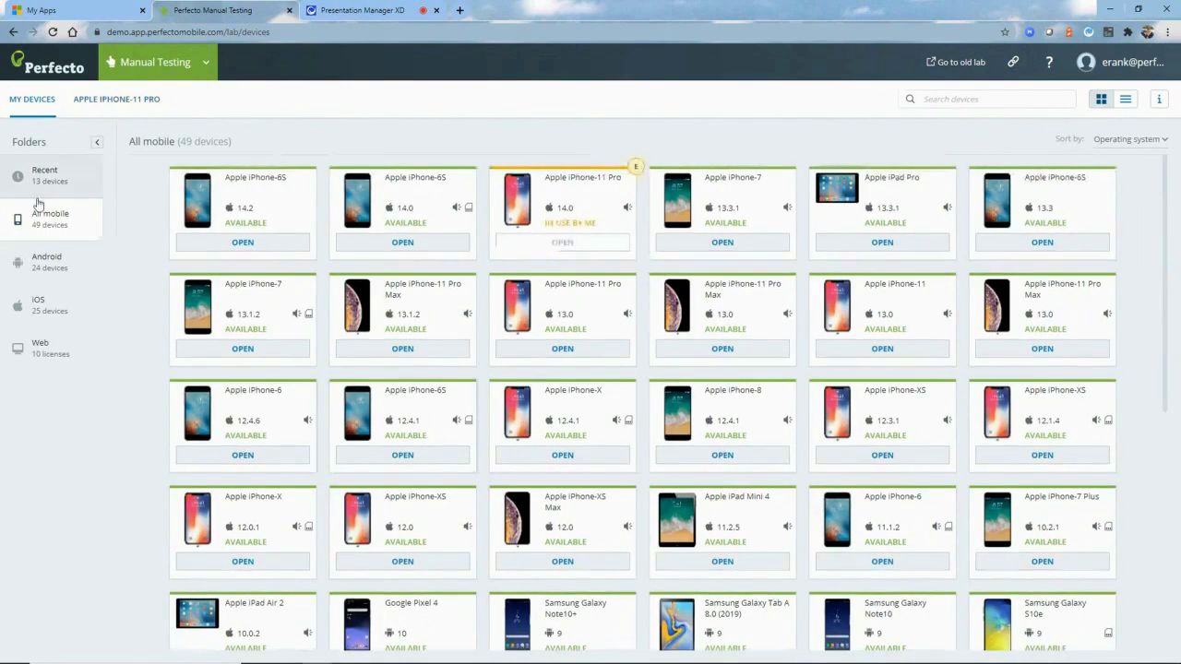
click(46, 262)
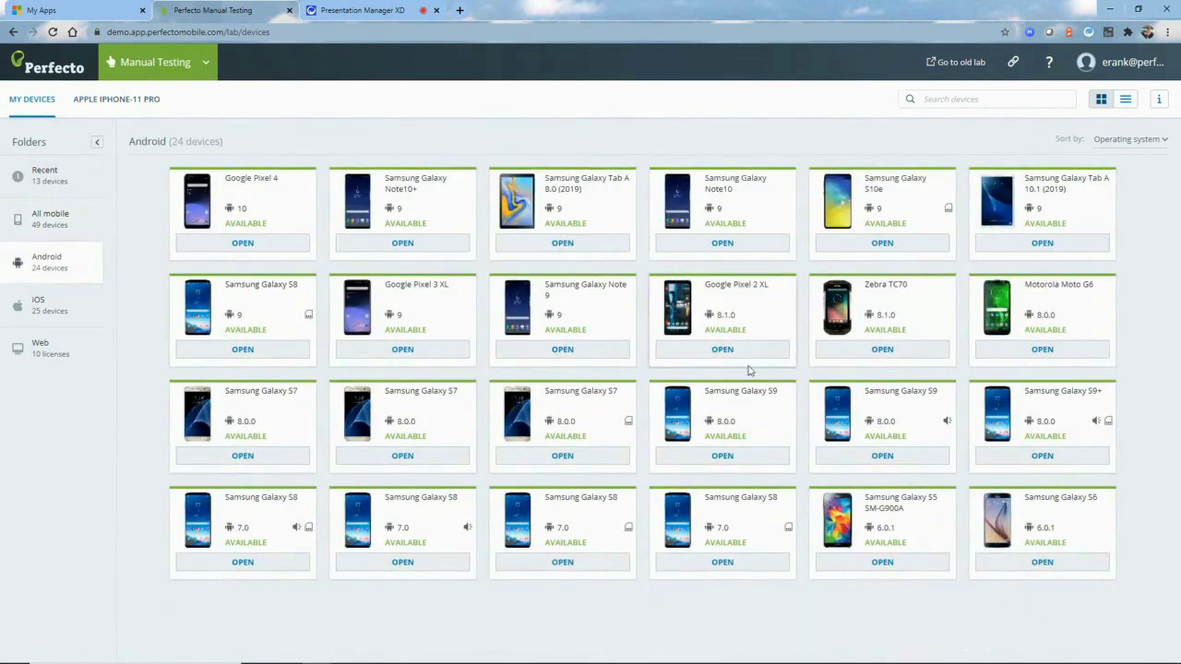
click(882, 244)
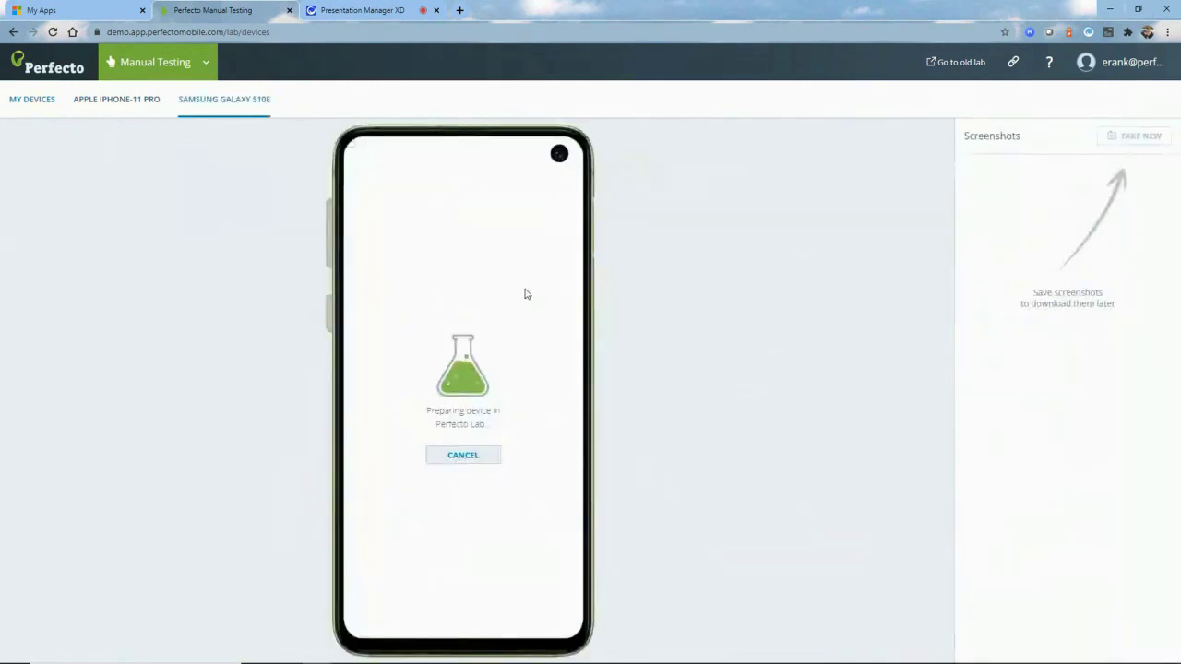
Step: In the iPhone-11 Pro session, activate the object spy on the second home screen page and inspect the iTunes Store icon
click(122, 99)
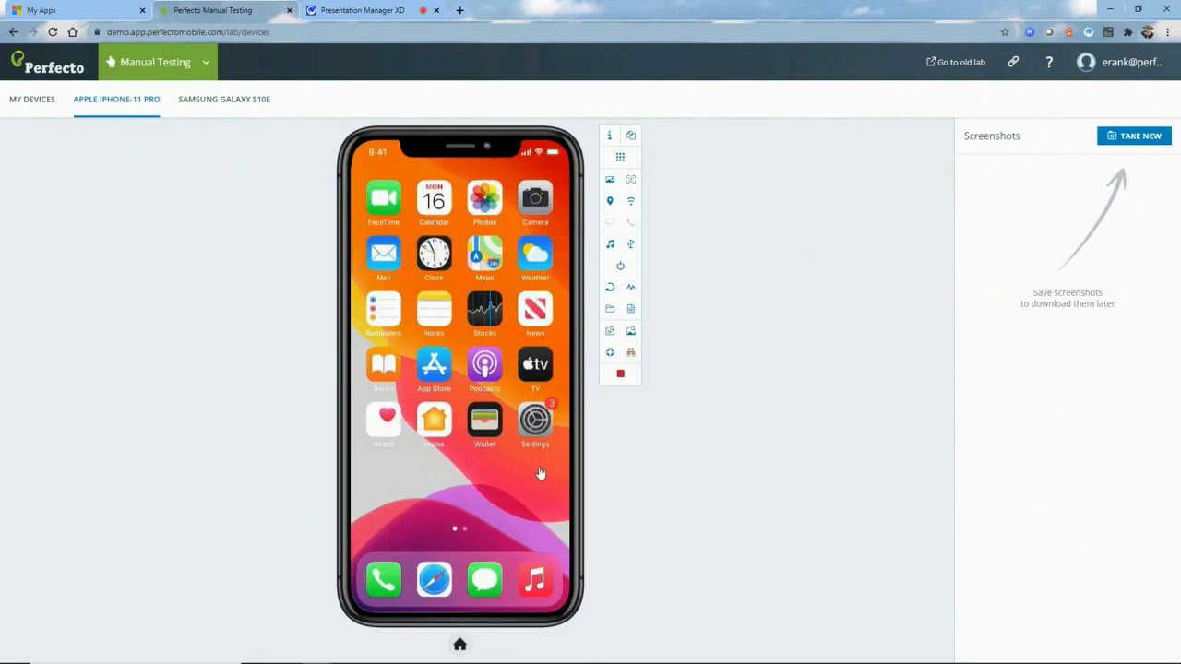
drag(375, 477, 365, 477)
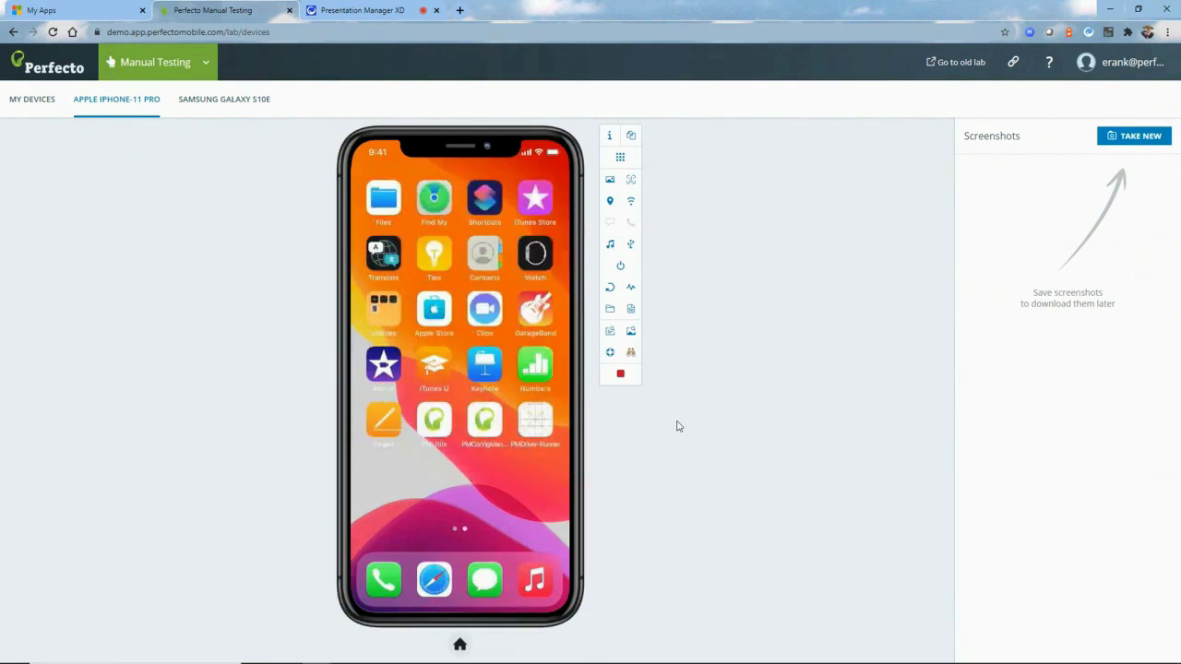
click(630, 352)
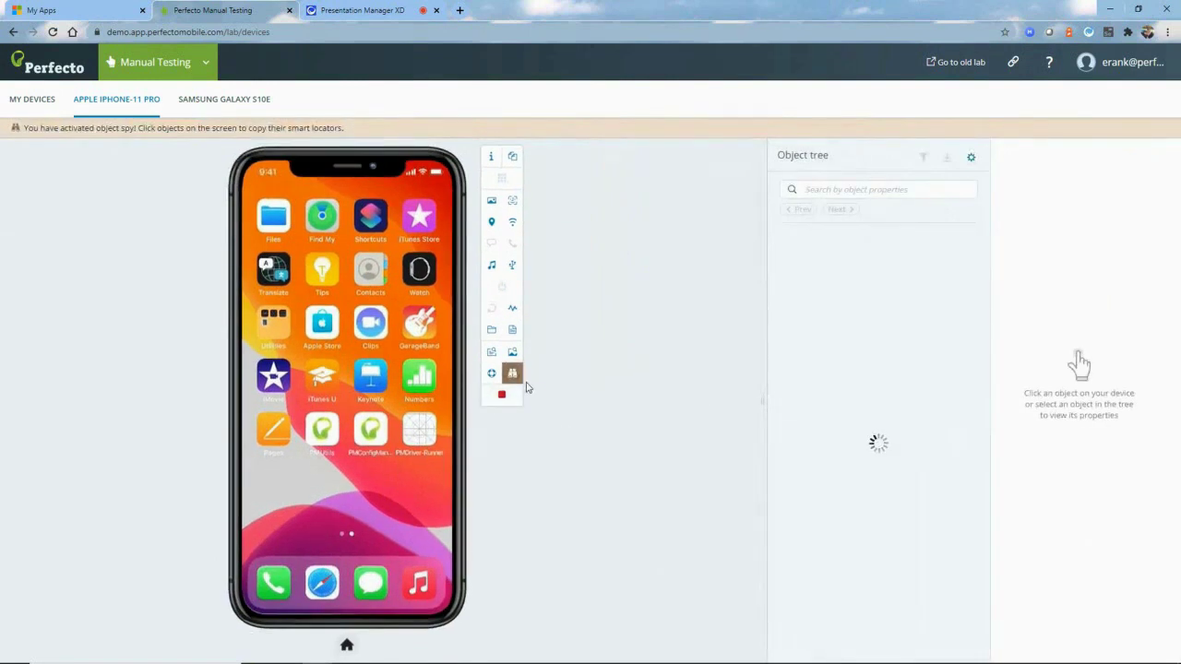
click(416, 226)
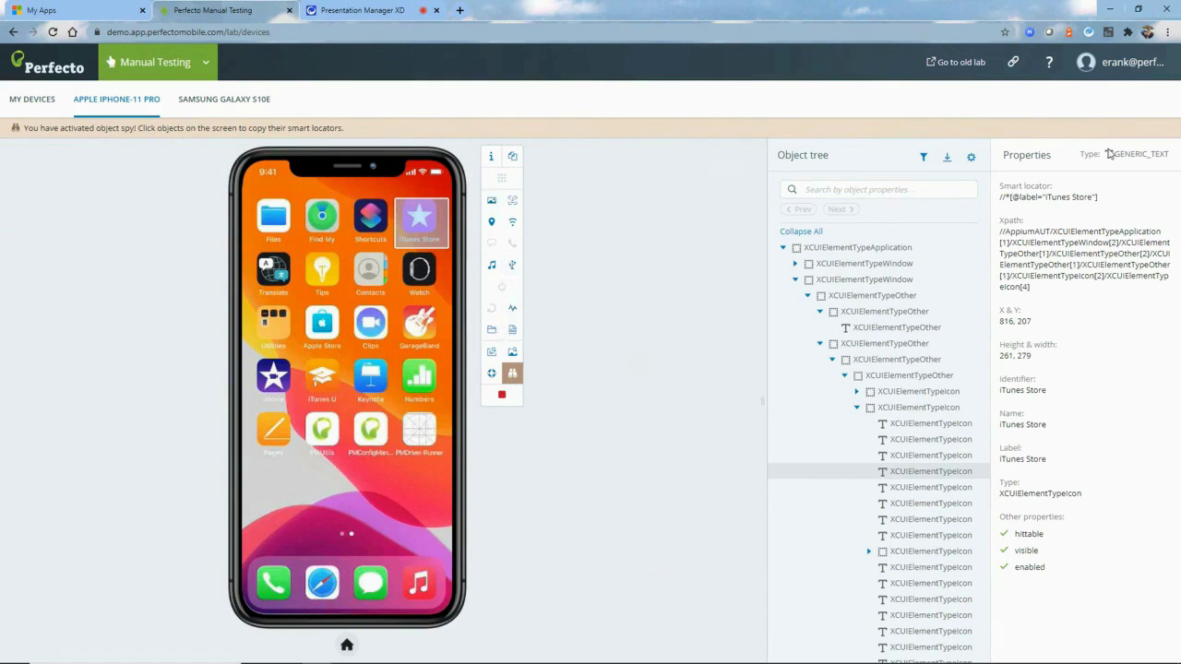
Step: View the file transfer options between the iPhone-11 Pro and the repository, then dismiss them
click(493, 333)
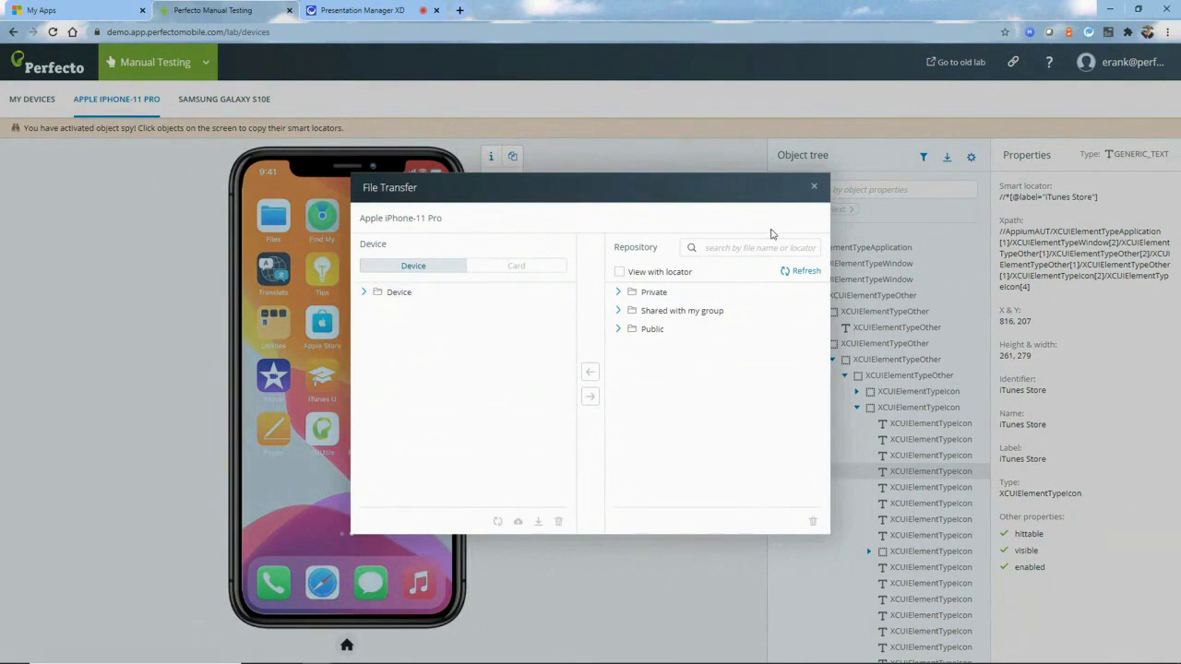
click(814, 187)
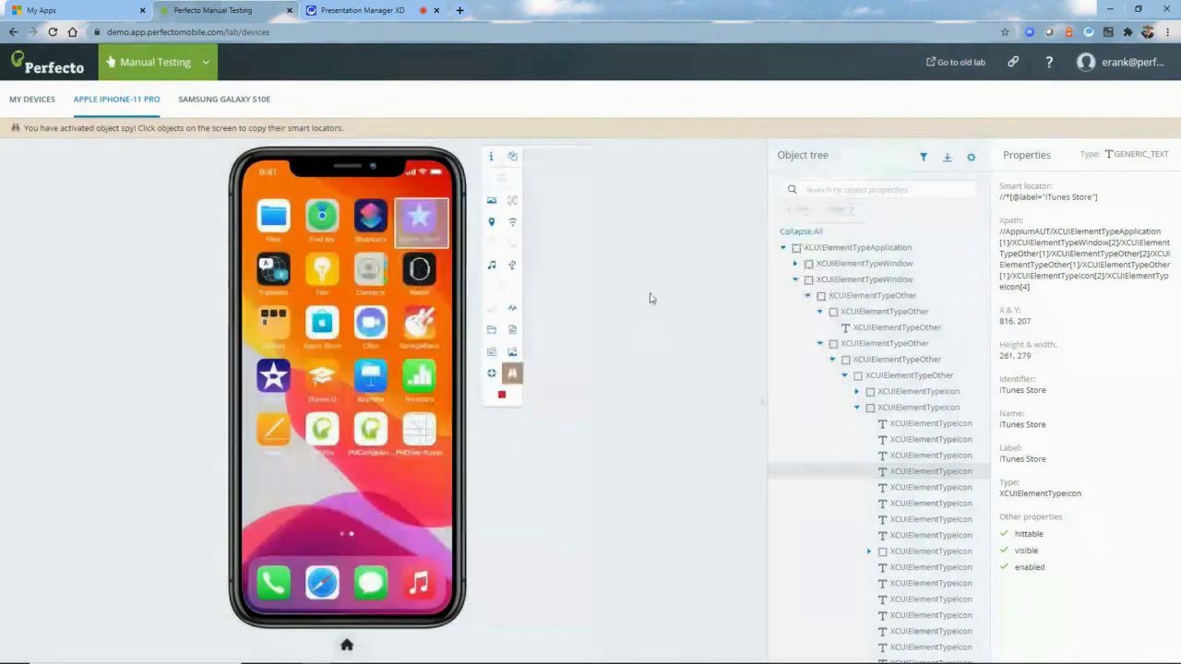
Step: Set the iPhone-11 Pro's location to New Zealand and close the location settings
click(493, 223)
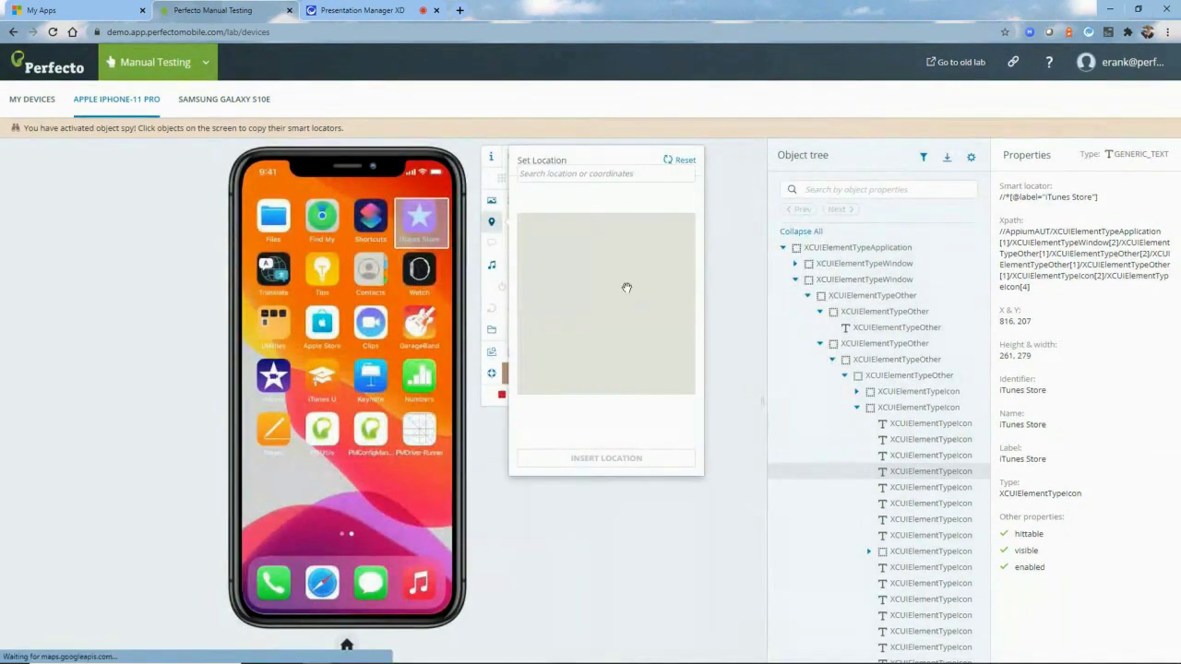
click(585, 176)
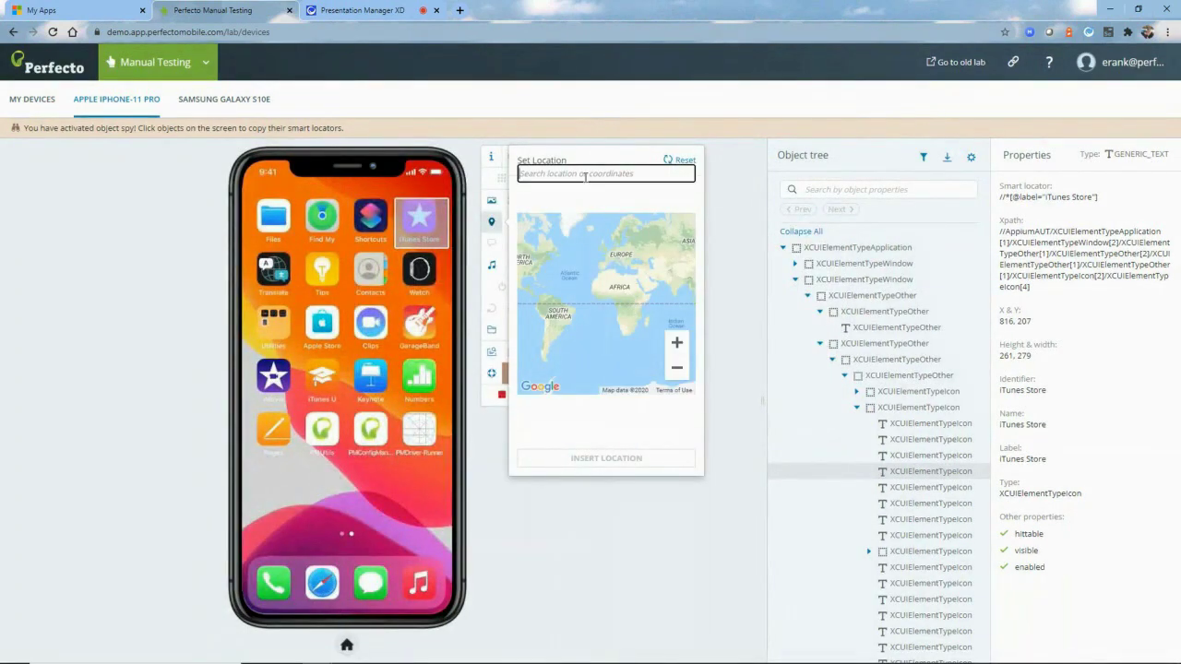
text(new ze)
click(582, 193)
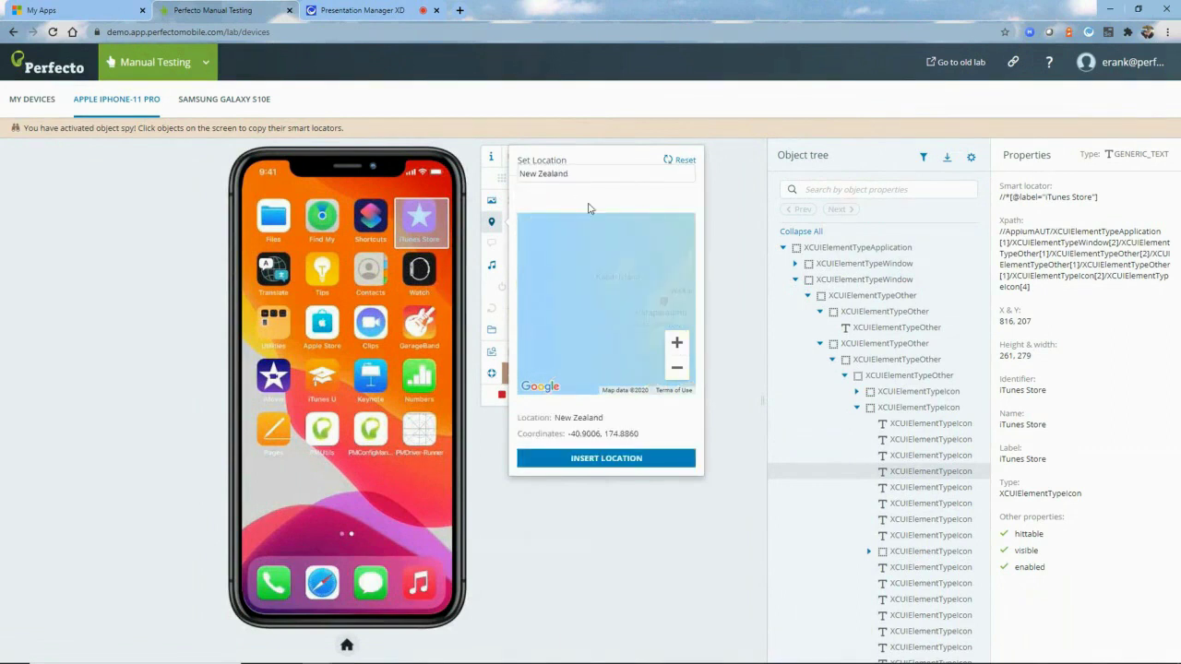
click(630, 461)
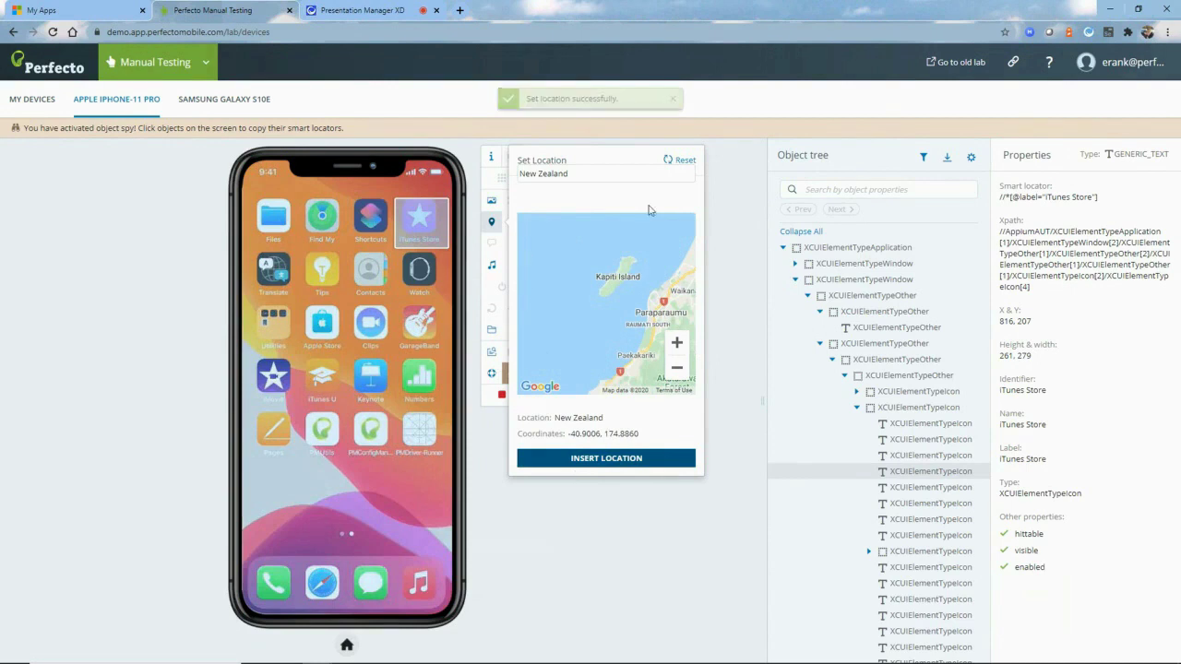
click(731, 191)
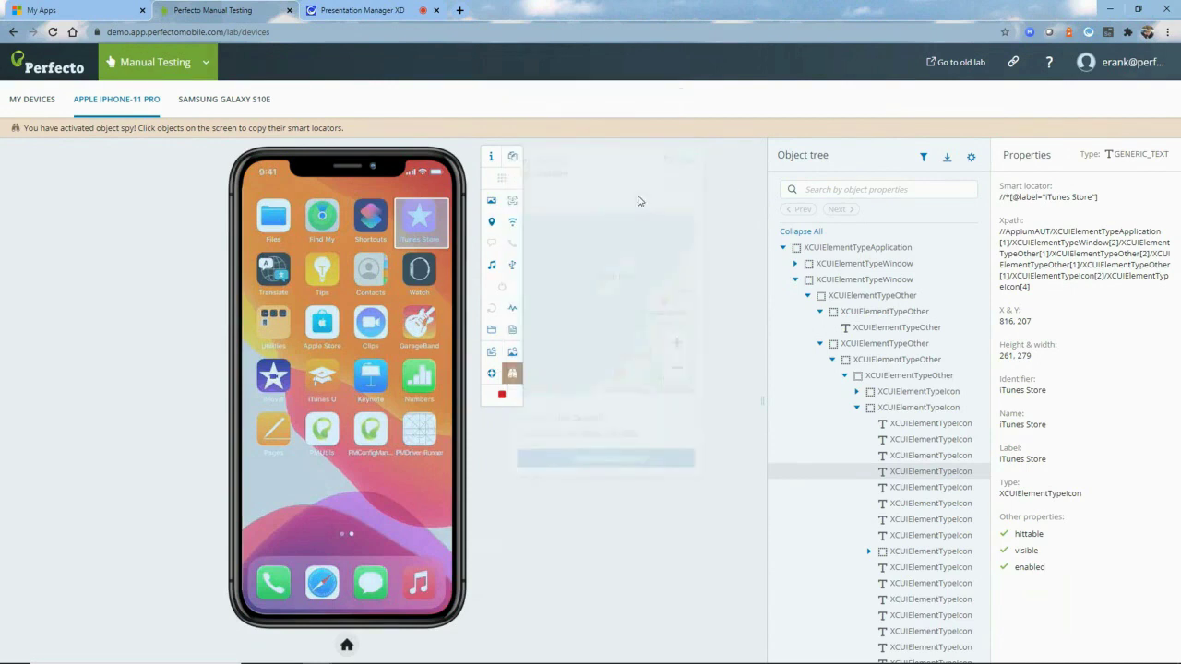
Step: View the iPhone-11 Pro's Face ID injection options and its network virtualization settings
click(513, 202)
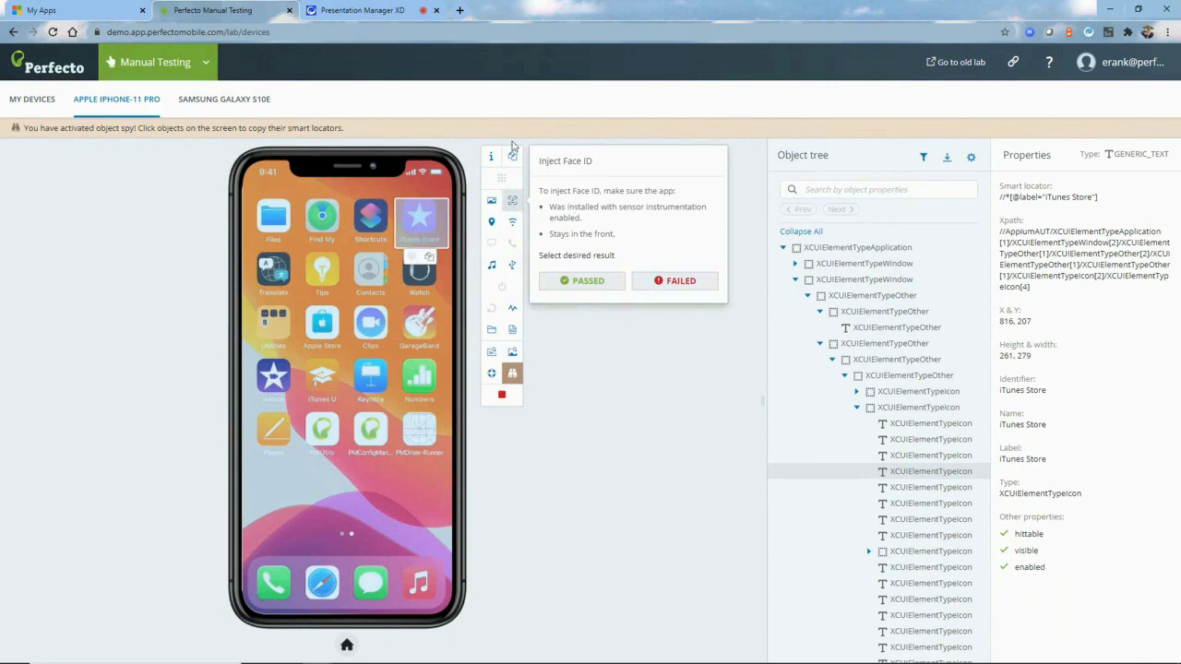
click(513, 225)
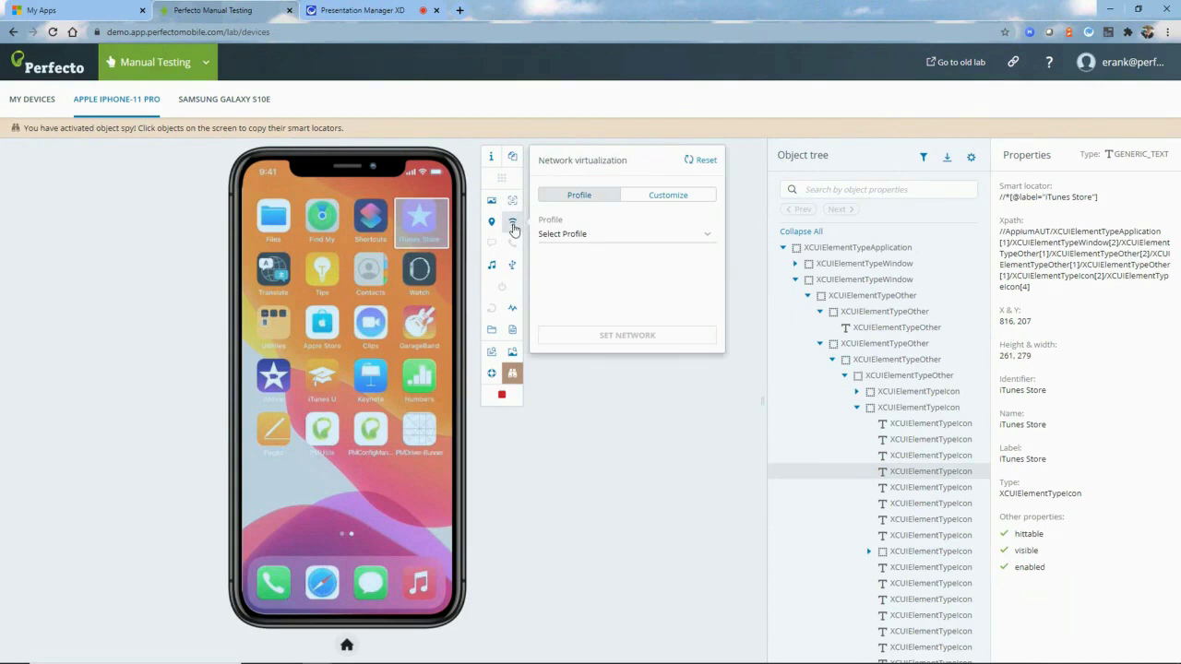
Step: Browse the available network virtualization profiles for the iPhone-11 Pro, such as the 3G and 3.5G ones, then close the settings
click(669, 235)
scroll(628, 305, down, 4)
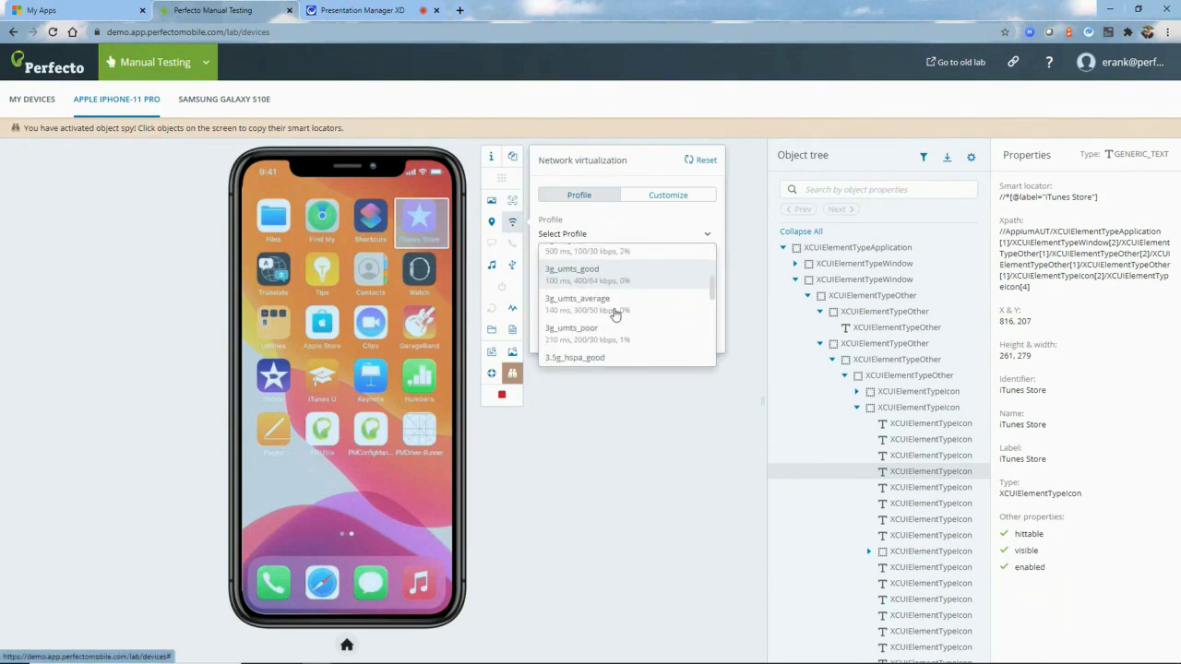
scroll(614, 310, down, 3)
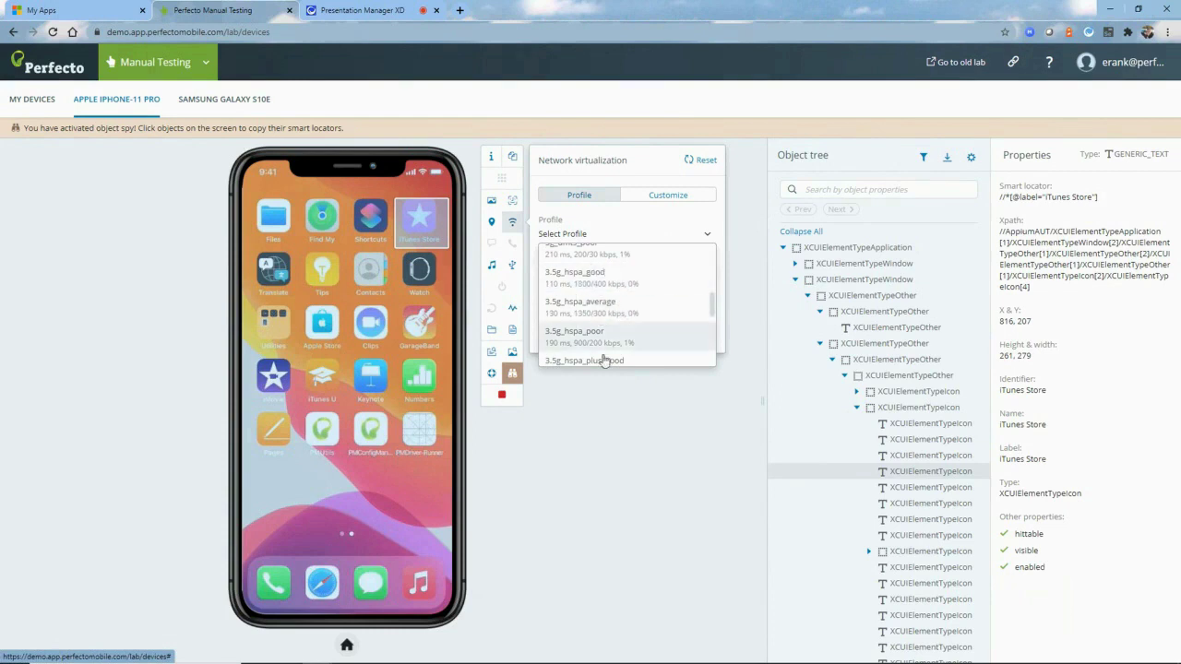
click(602, 397)
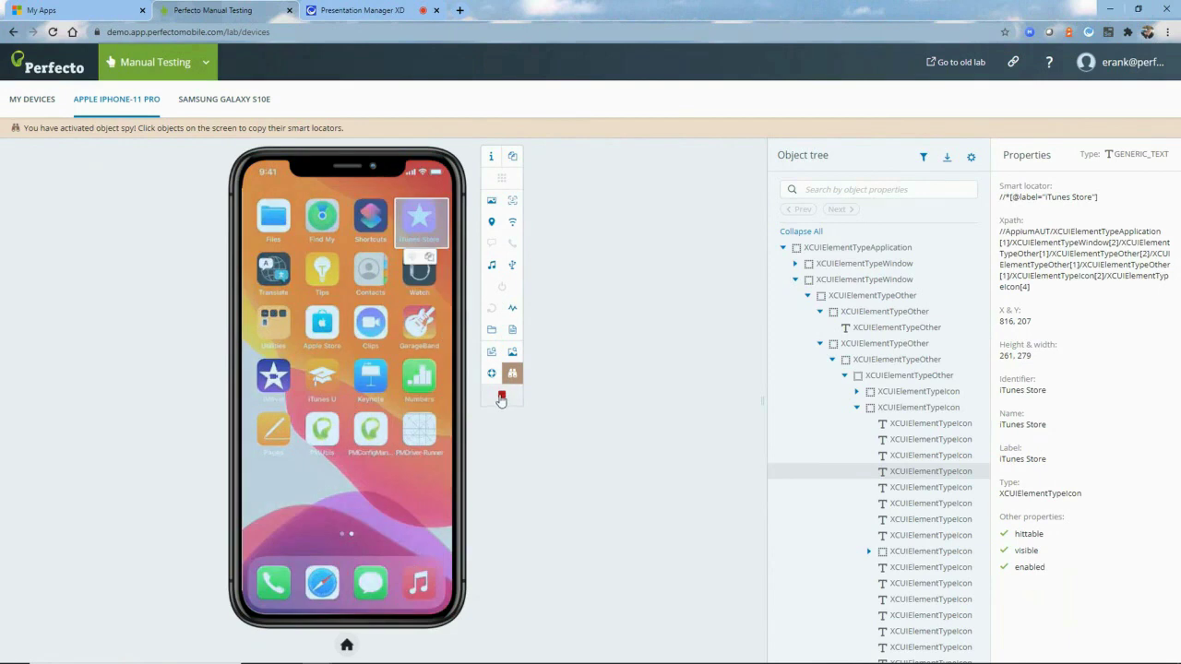
Step: End the iPhone-11 Pro test and release the device, then swipe across the Samsung Galaxy S10e's home screen
click(496, 396)
click(575, 533)
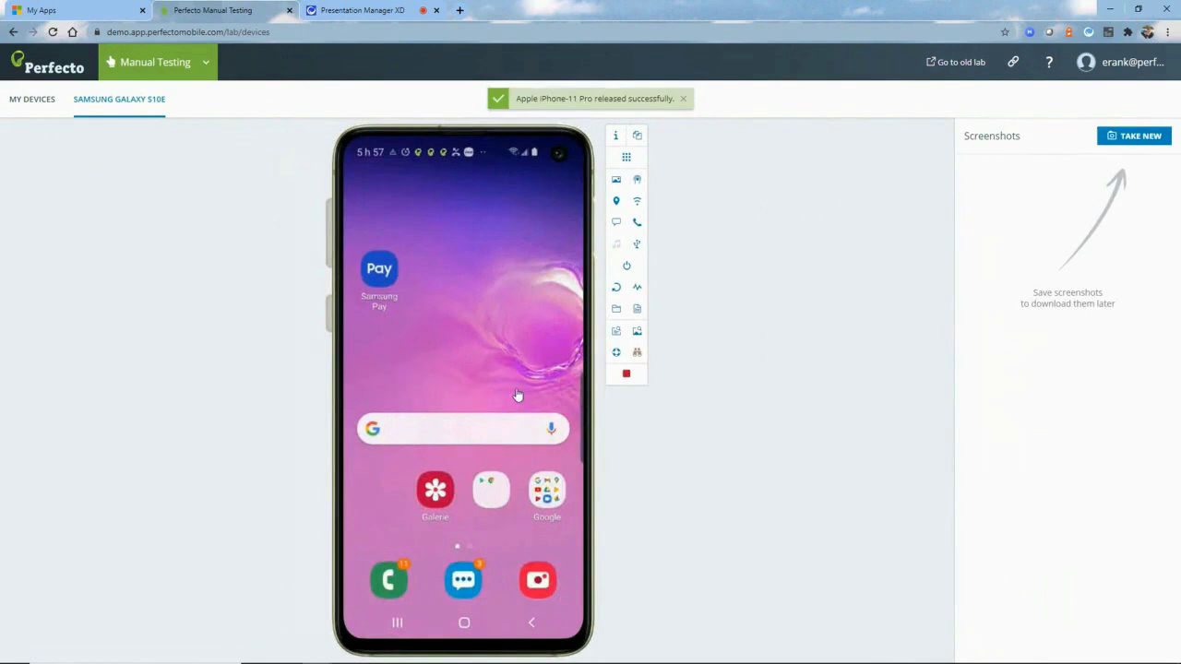
drag(375, 360, 556, 363)
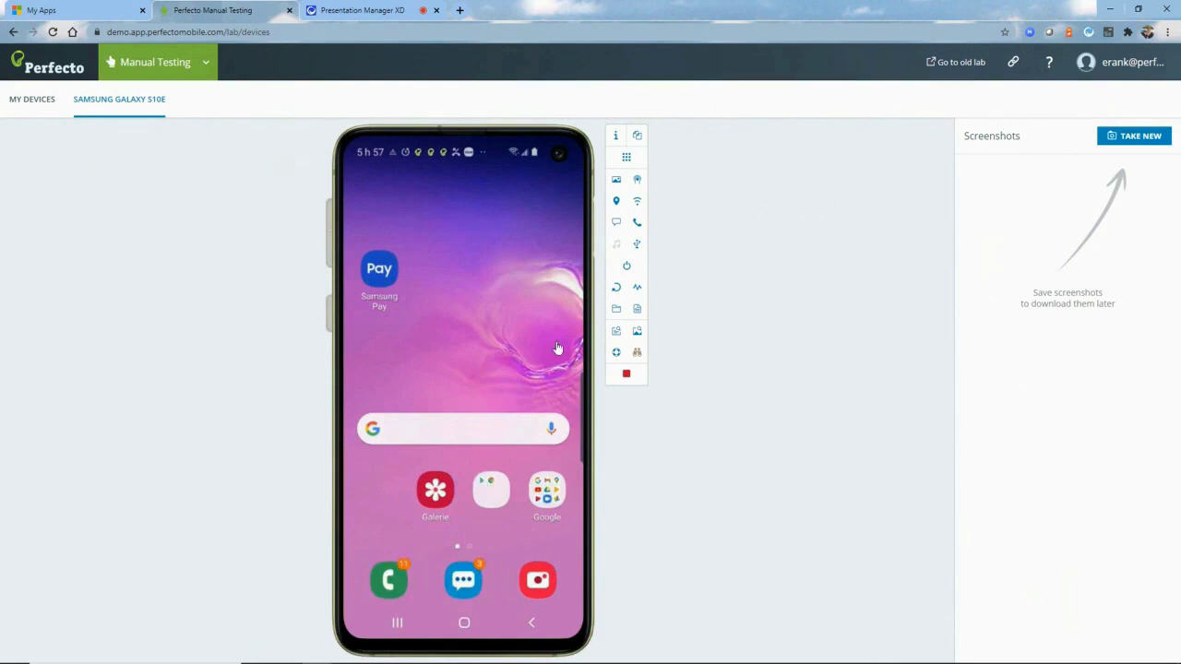
Step: View the Samsung Galaxy S10e's device details and show its capabilities code sample in Java
click(616, 136)
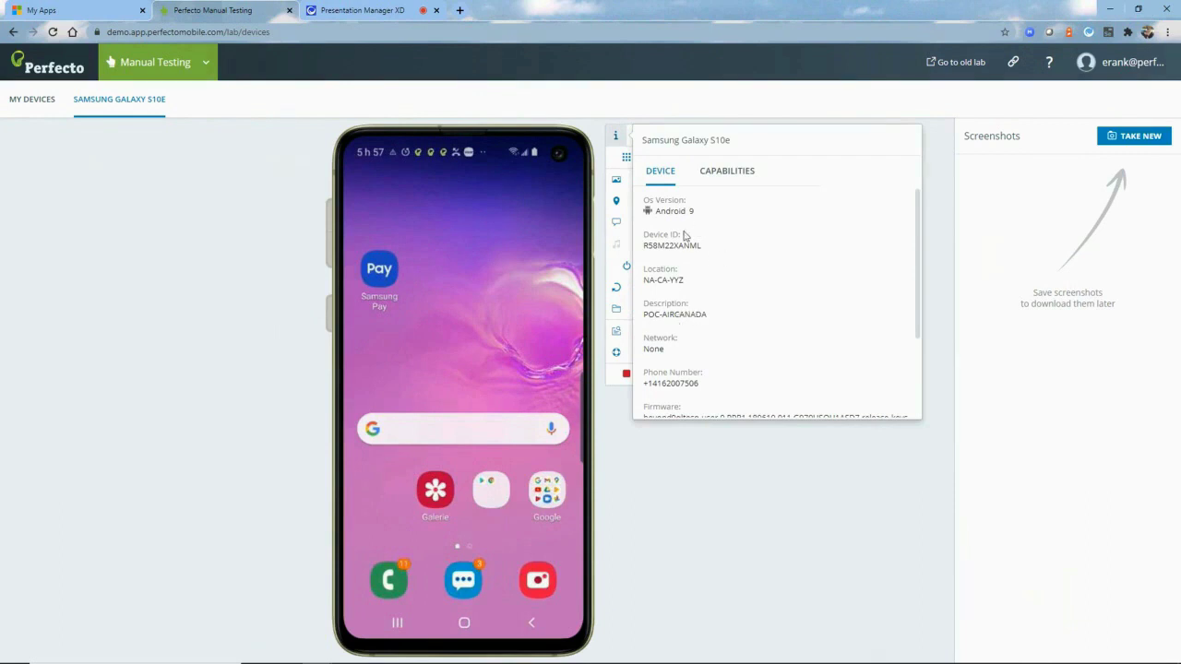
click(737, 172)
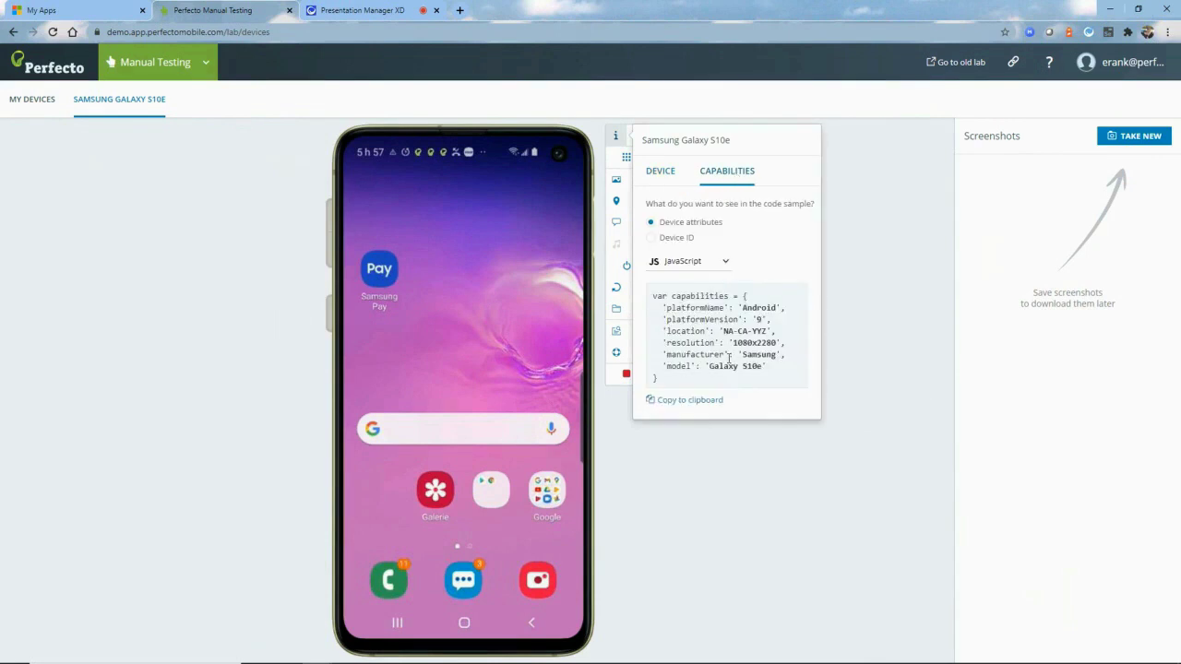
click(720, 263)
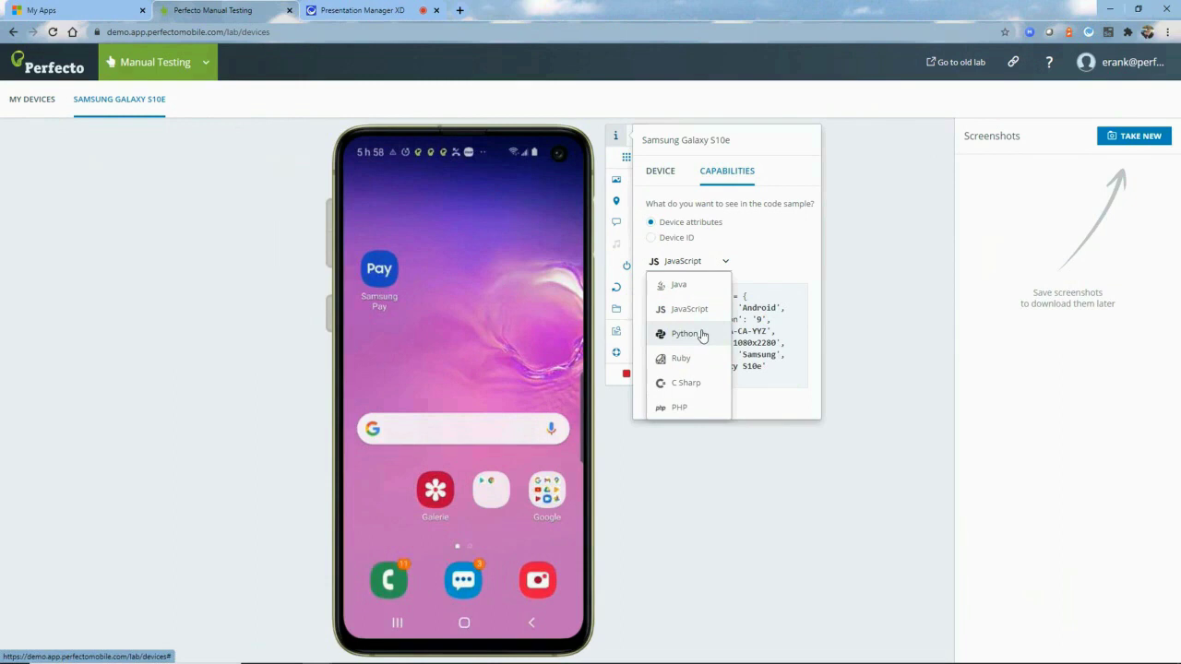
click(676, 285)
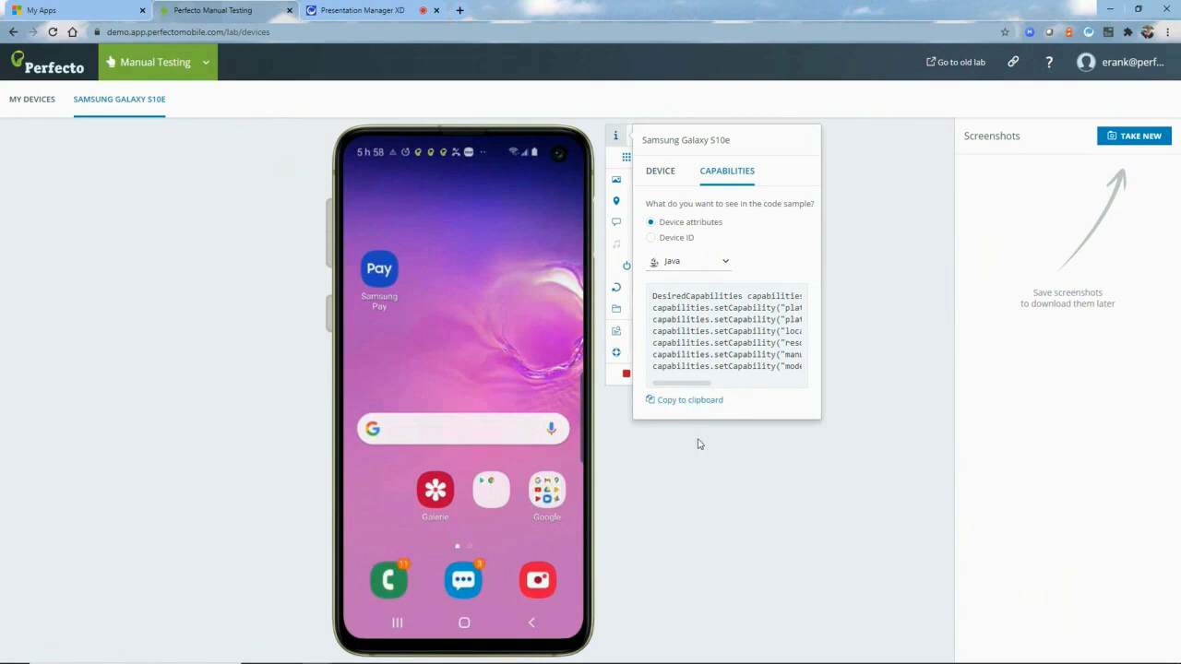
Step: View the applications installed on the Samsung Galaxy S10e, then end its test and release the device
click(626, 160)
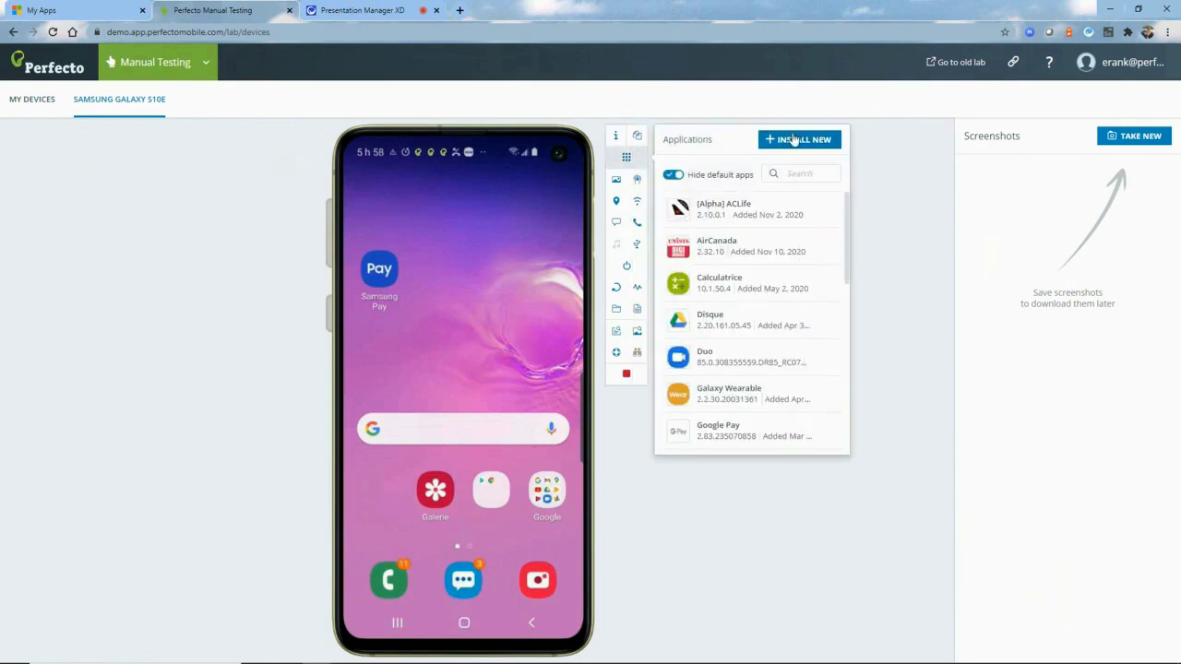
mouse_move(719, 243)
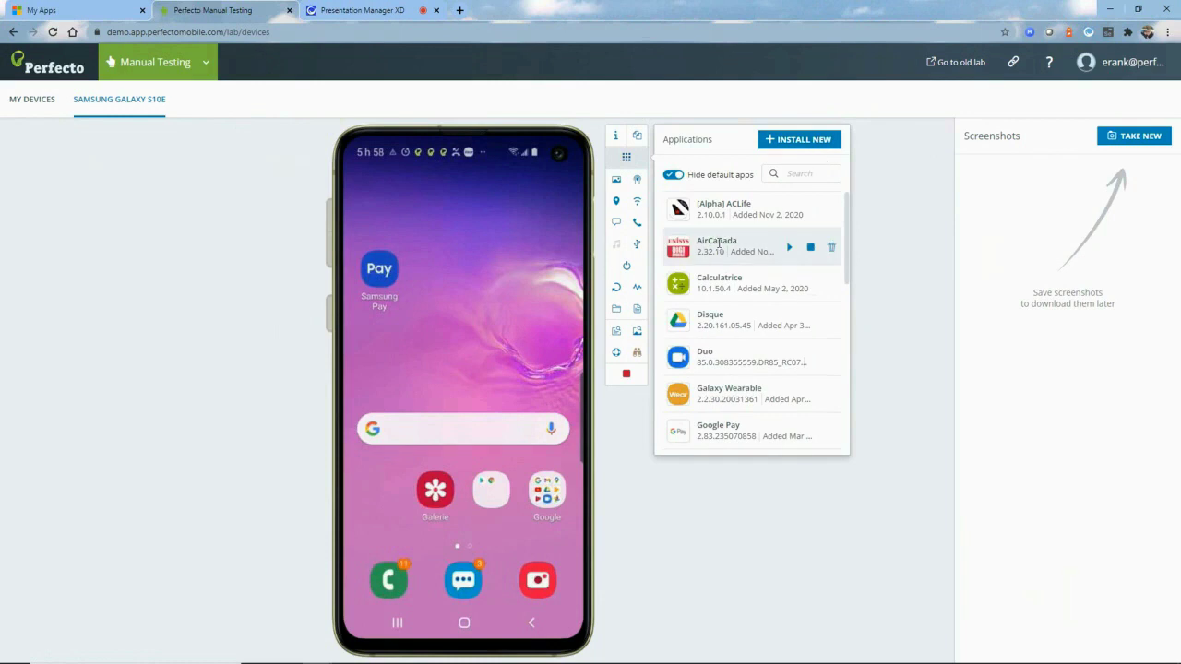
click(881, 261)
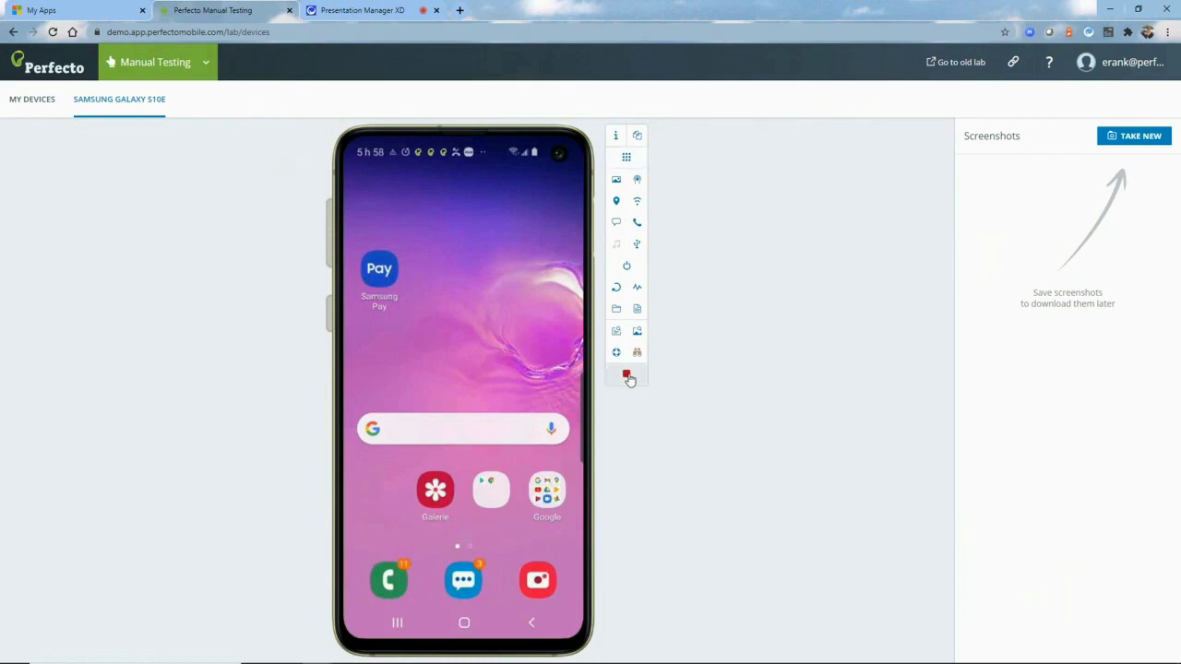
click(627, 377)
click(697, 514)
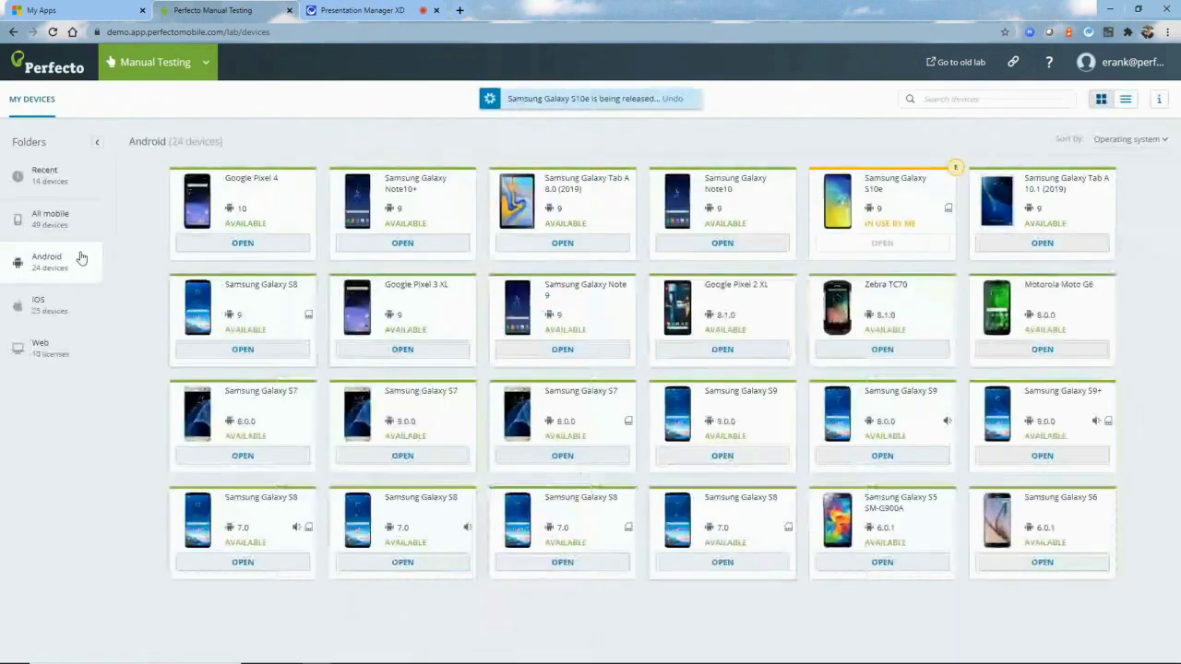
click(41, 347)
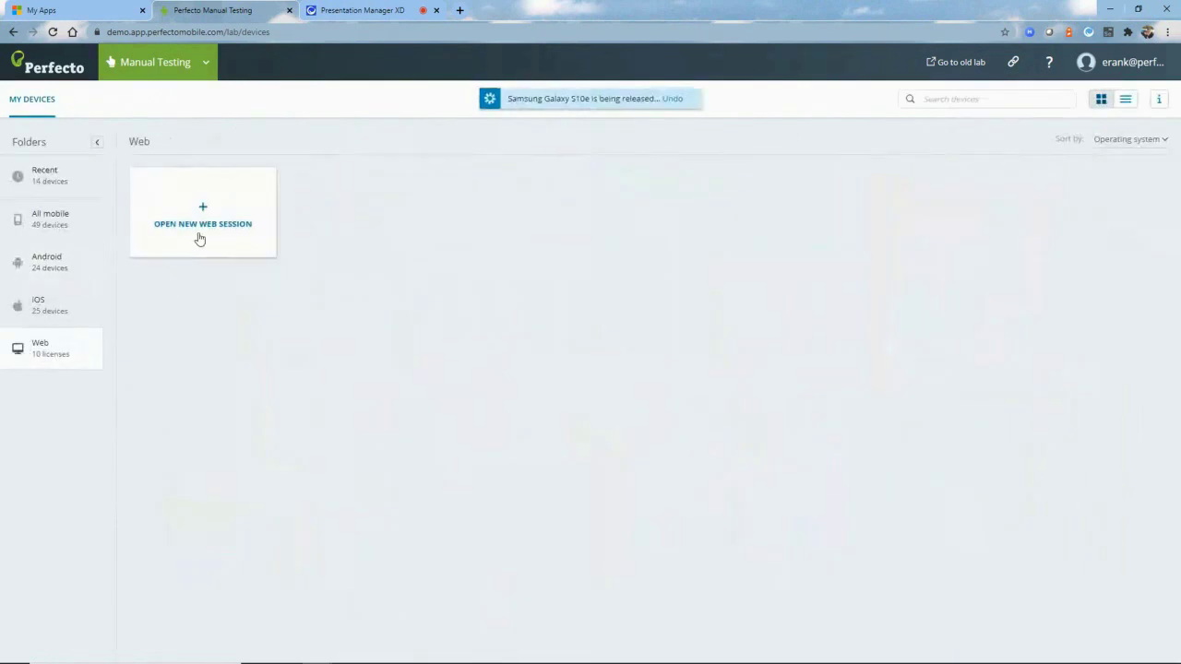
click(199, 238)
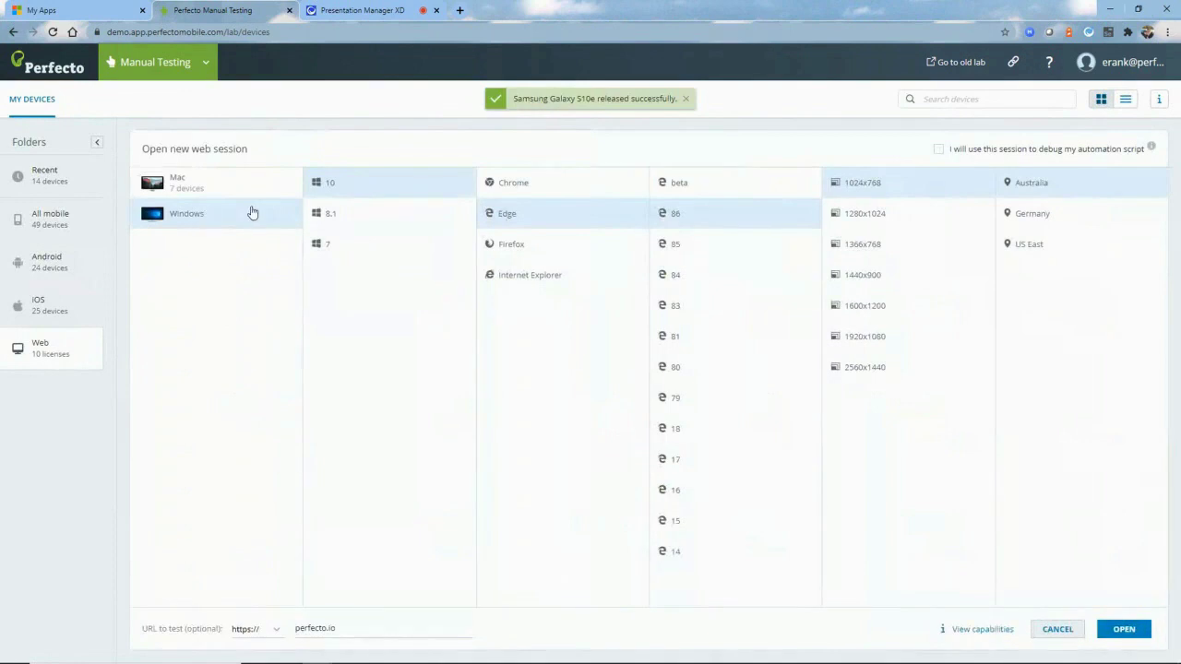
click(498, 182)
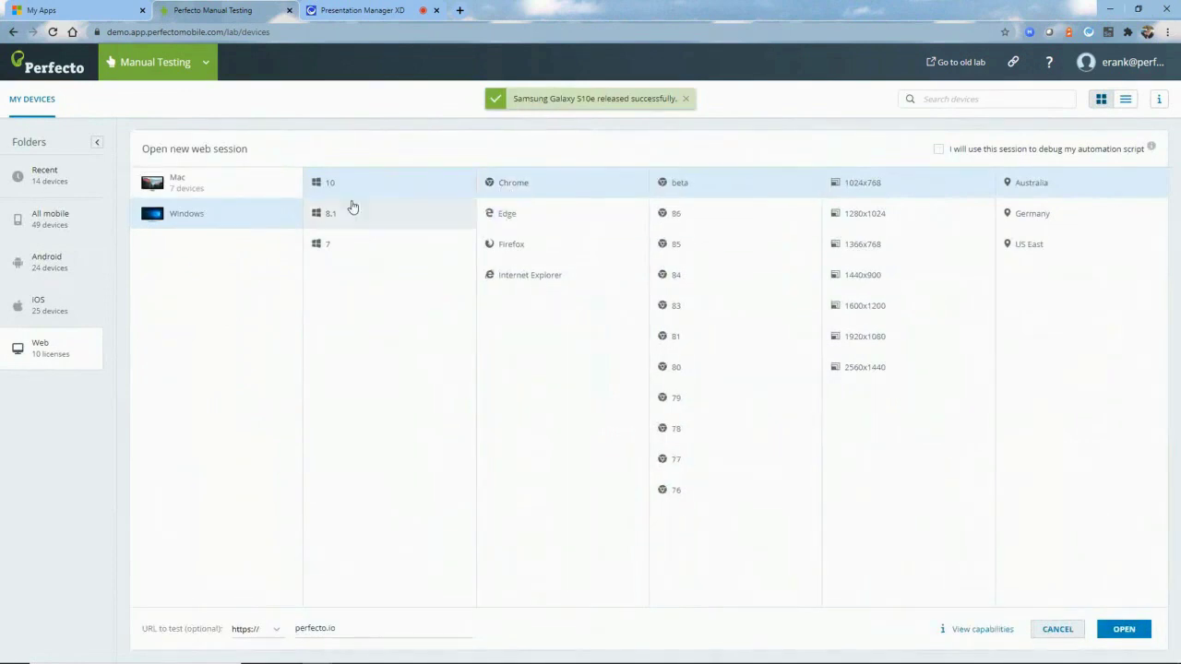
click(715, 222)
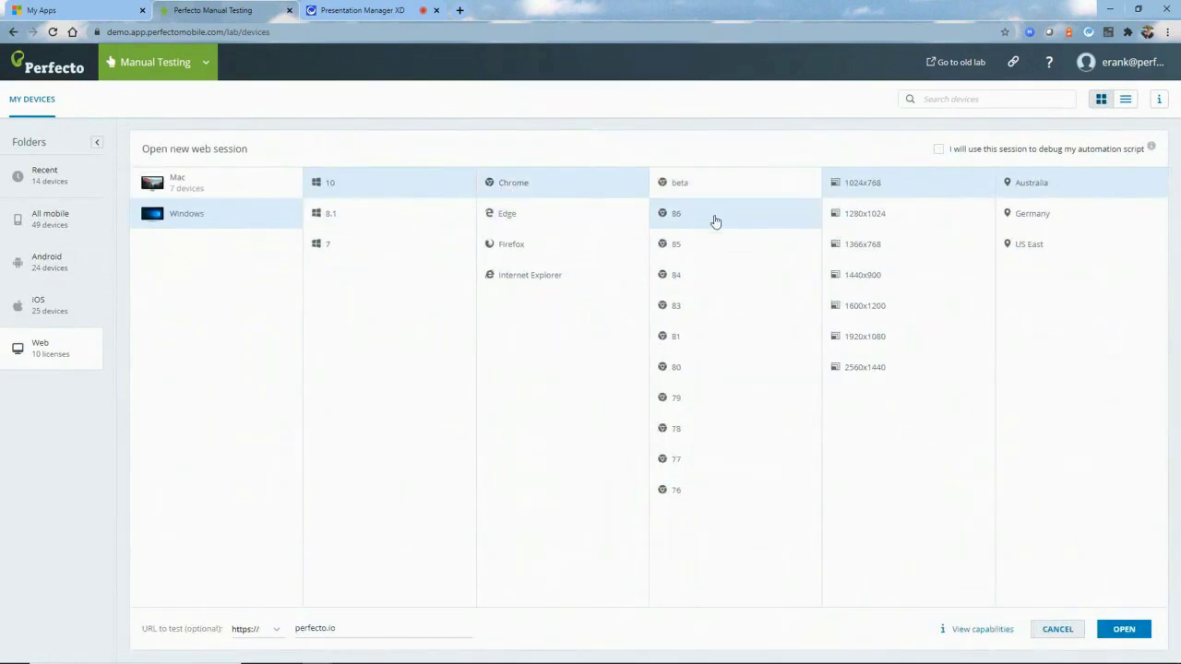
click(1126, 628)
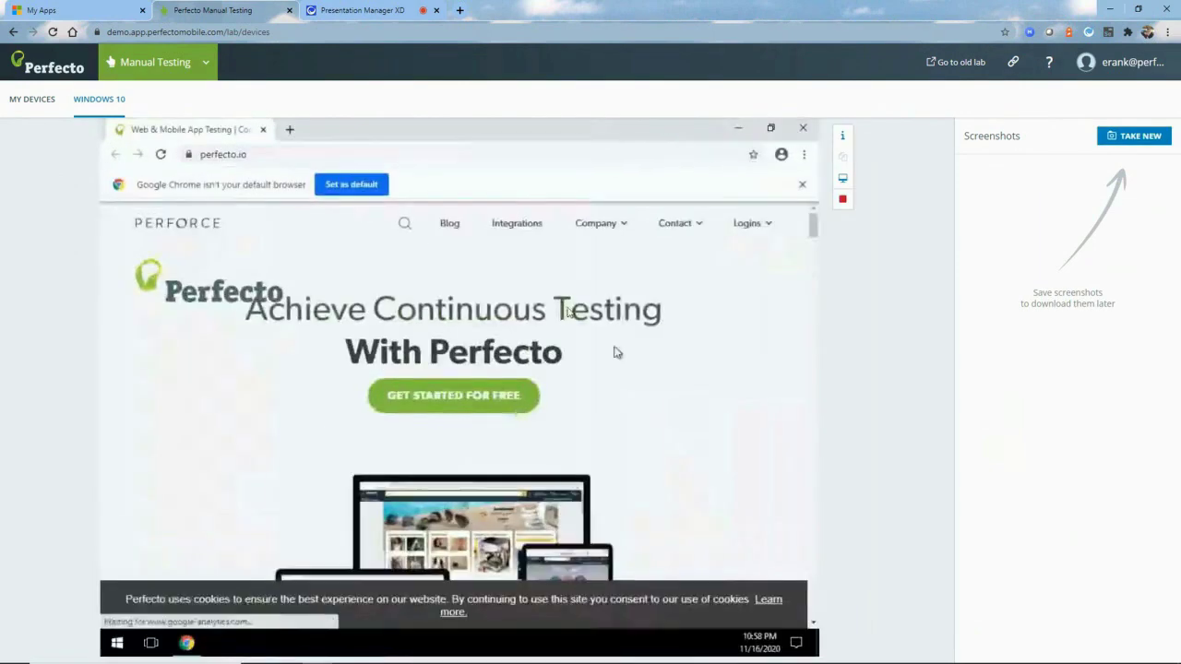
Step: Load cnn.com in the Windows 10 session's Chrome browser, then end the test and release the machine
click(287, 156)
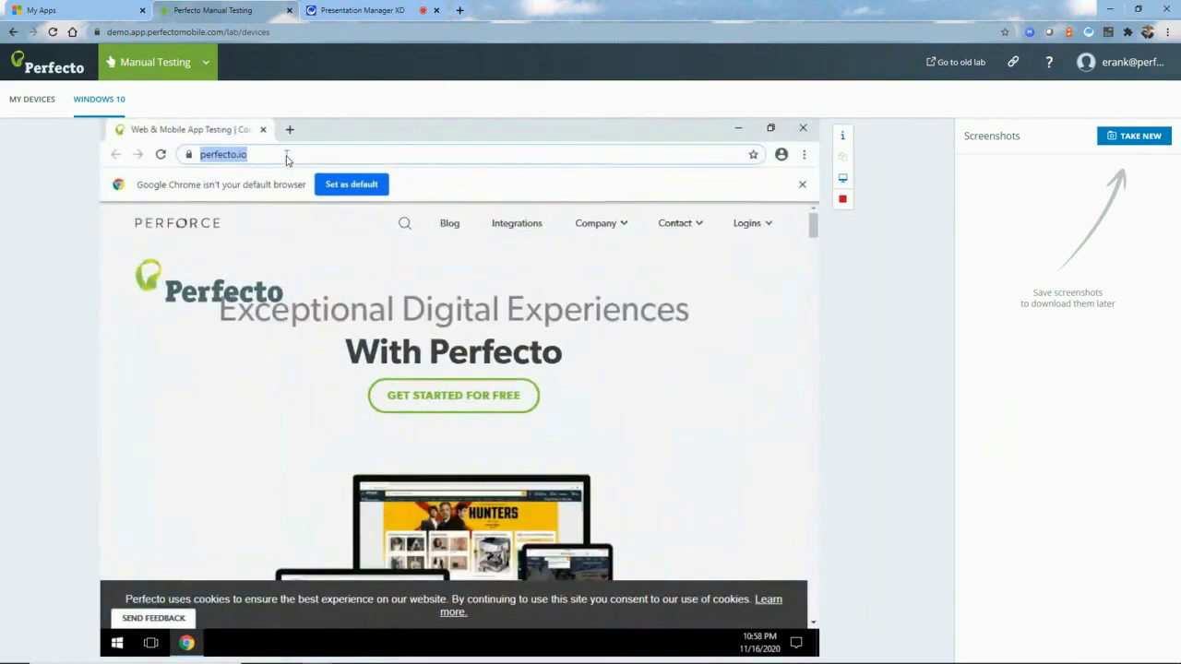
text(cnn.com)
key(Return)
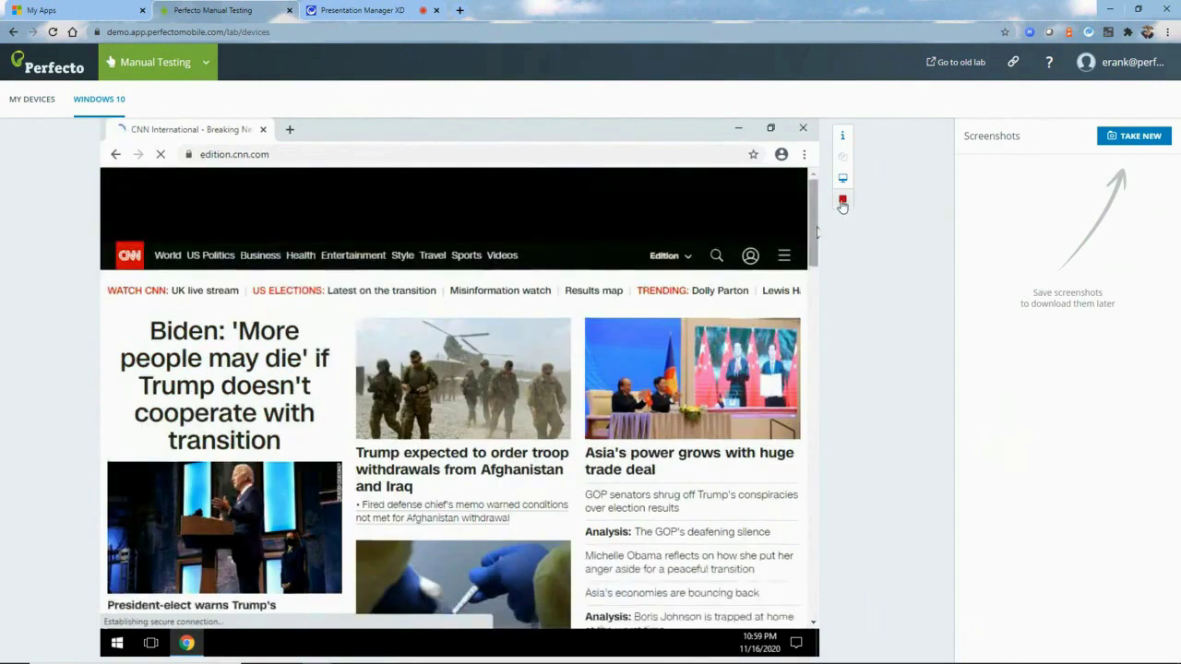
click(842, 199)
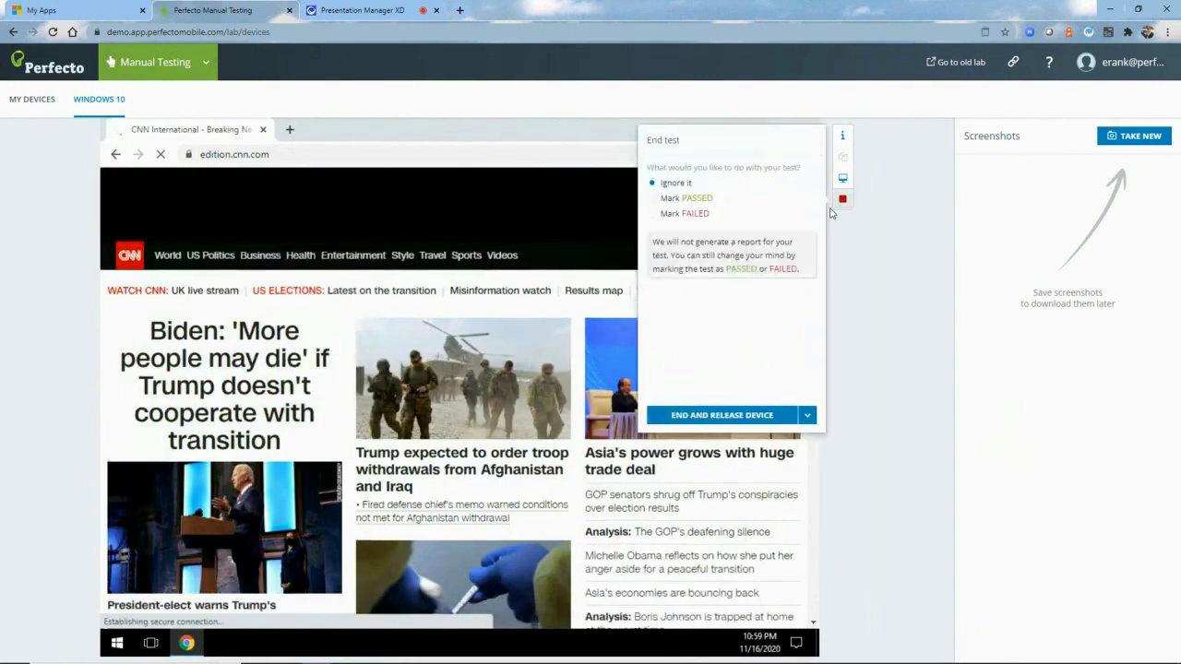
click(725, 415)
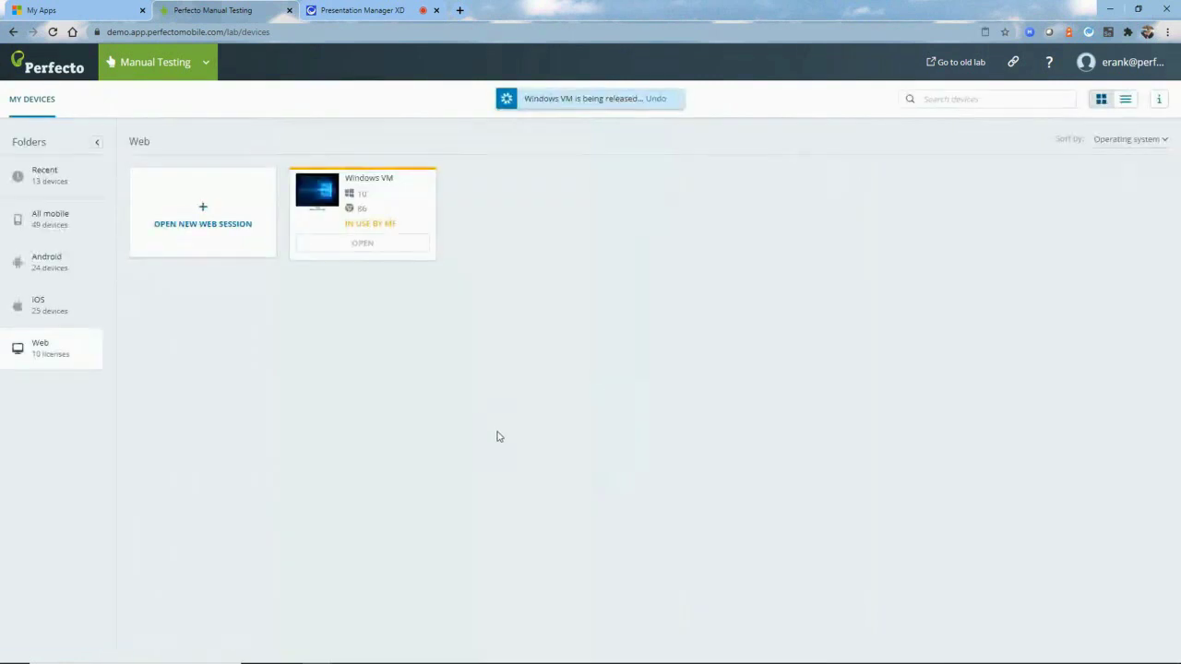
Step: Switch to IntelliJ IDEA and examine TestHomeDeliverySignup.java, from its browser capability cases to the homepage, zip code and subscription detail methods
key(alt+Tab)
key(alt+Tab)
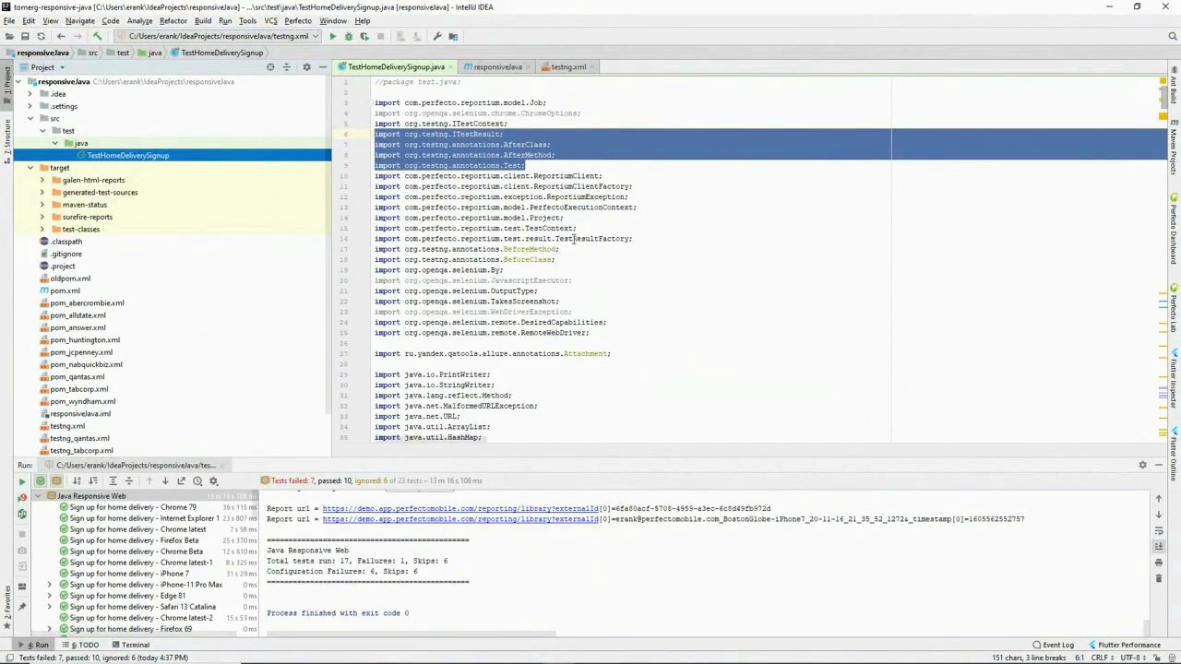
click(713, 228)
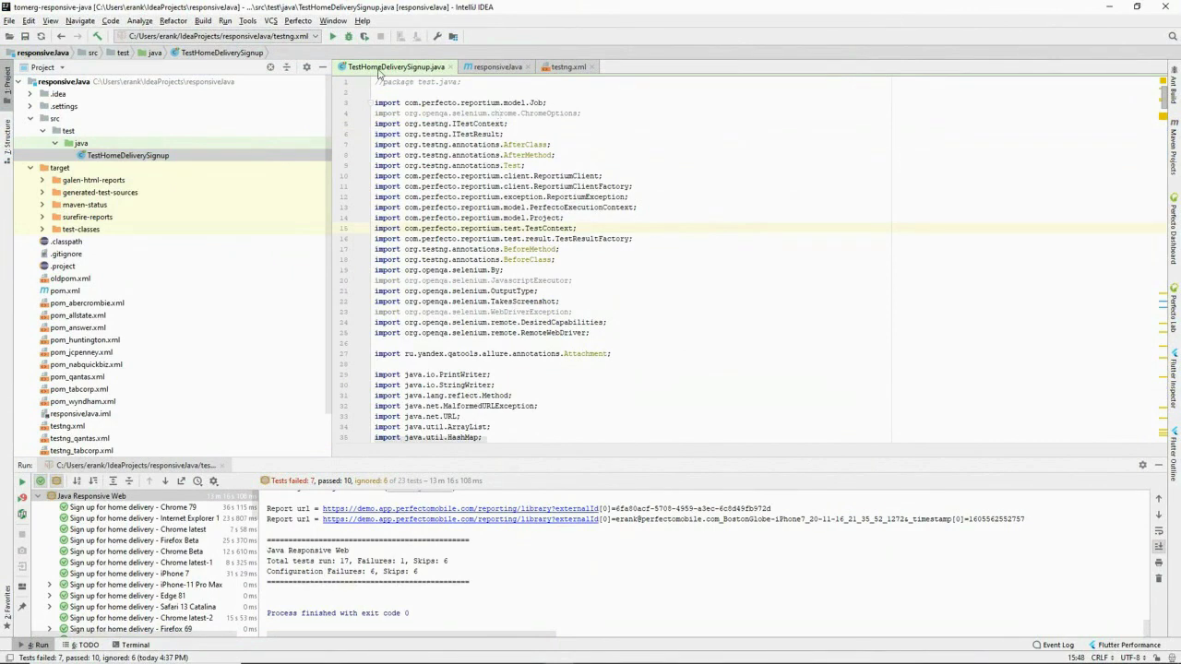
scroll(558, 259, down, 20)
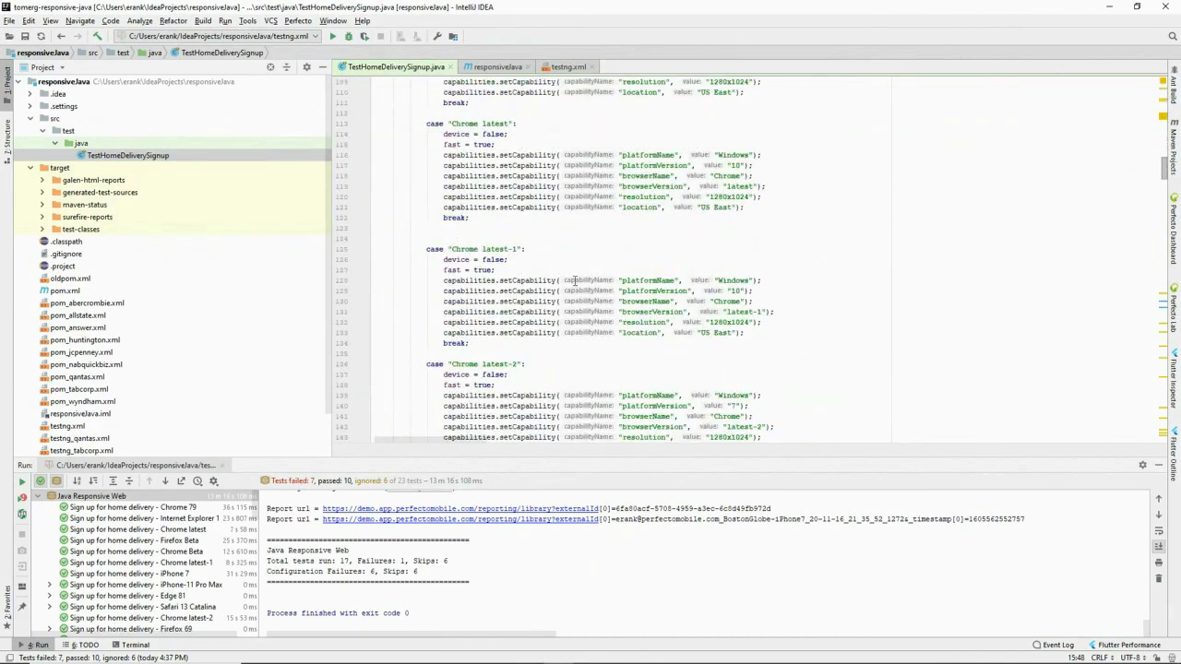
scroll(574, 280, down, 10)
scroll(572, 274, down, 14)
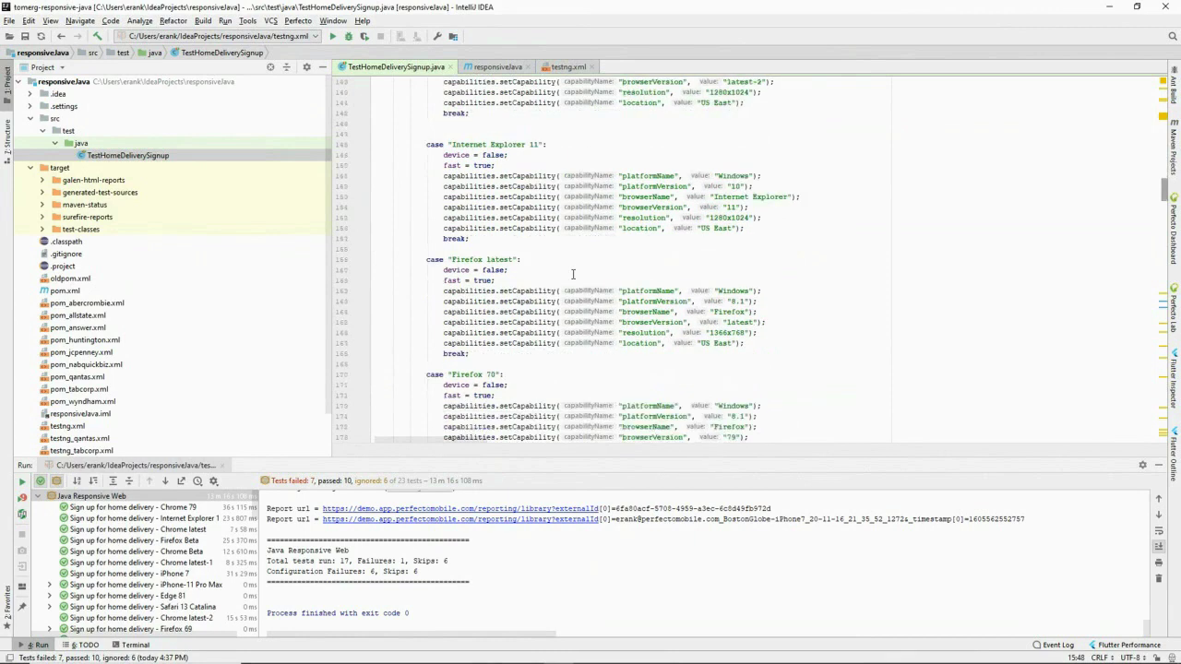
scroll(573, 270, down, 16)
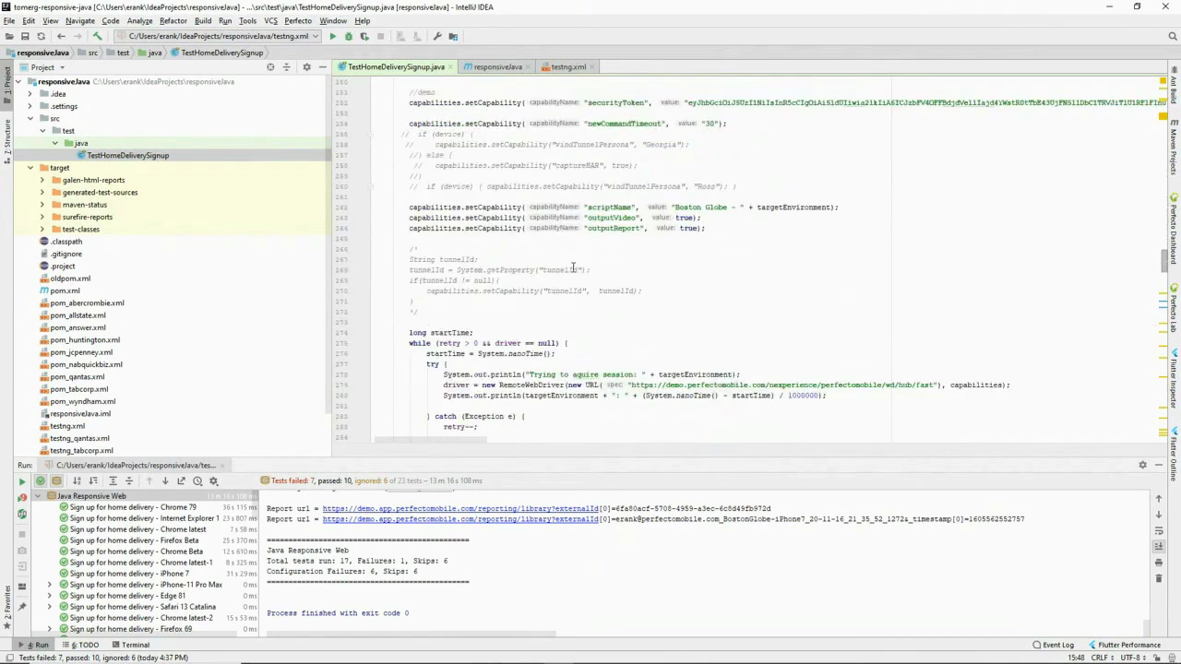
scroll(572, 268, down, 20)
scroll(566, 267, down, 15)
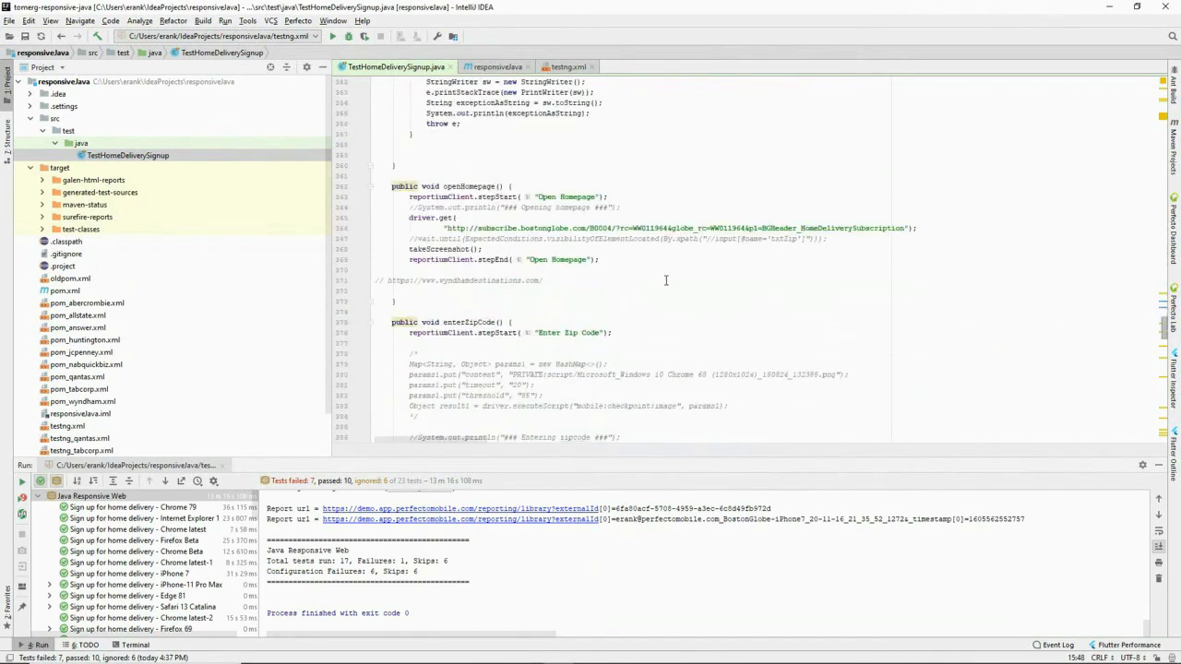
scroll(665, 279, down, 13)
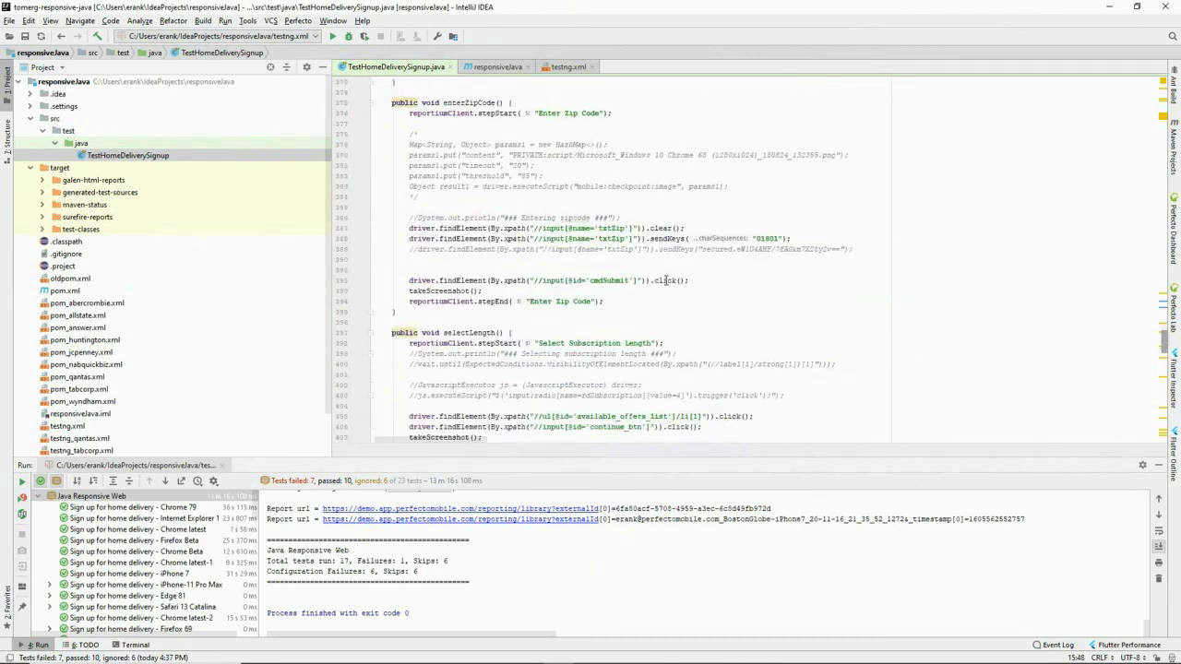
scroll(665, 280, down, 3)
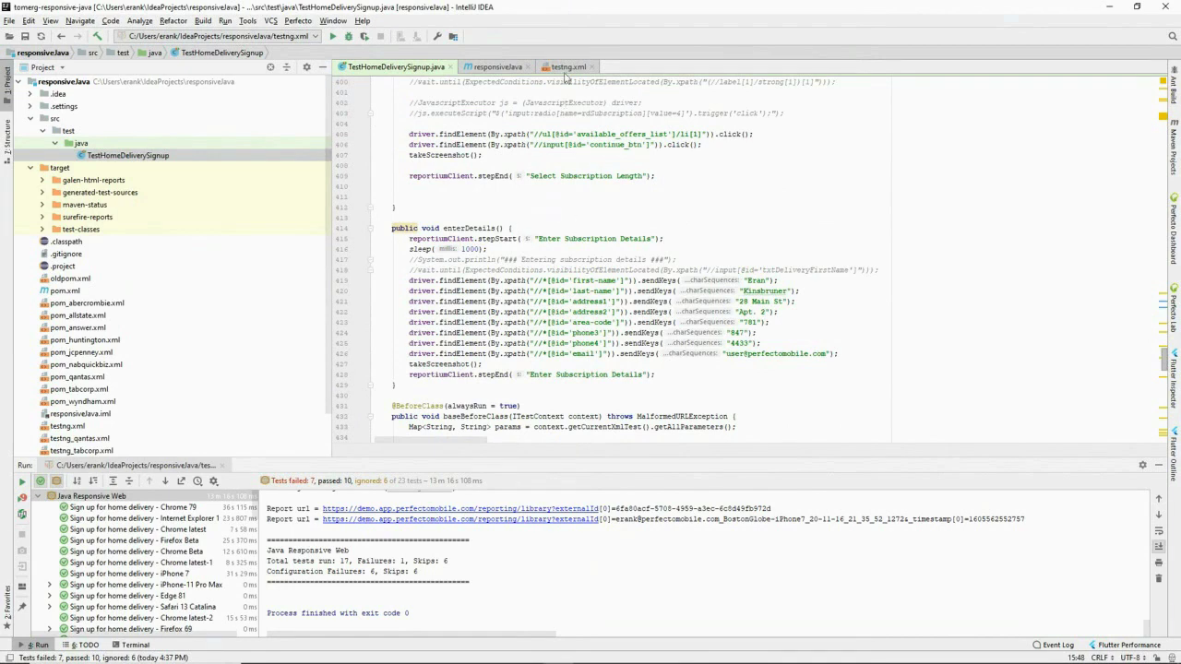
Step: Show the parallel test suite in testng.xml and run it
click(565, 68)
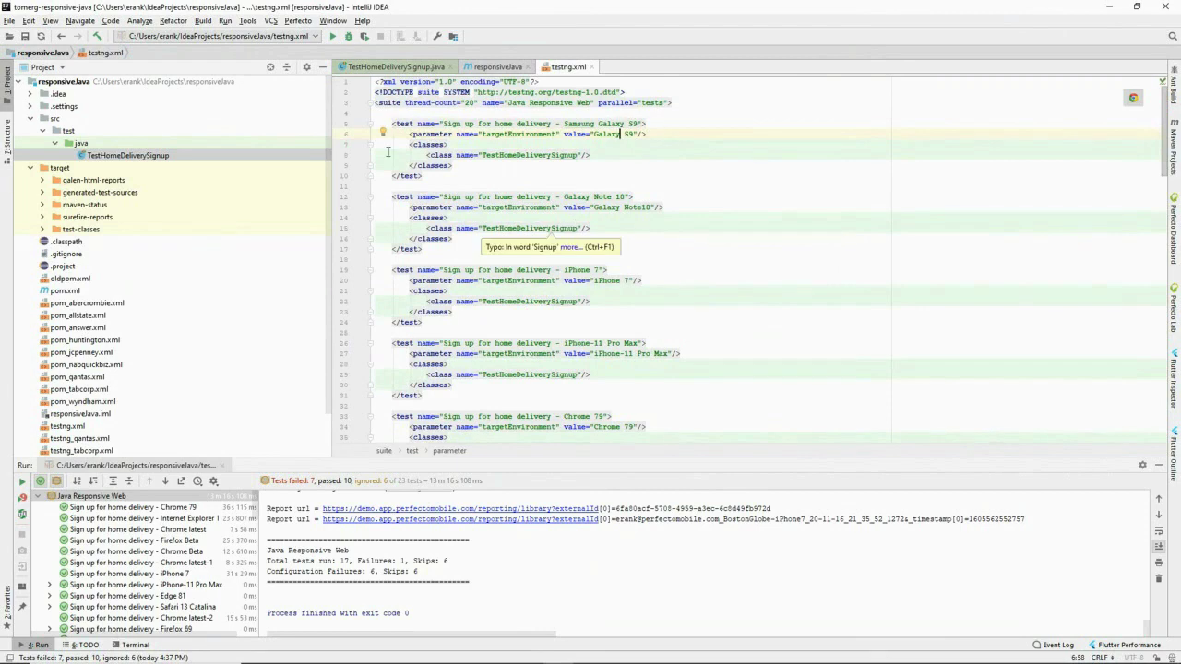
click(332, 37)
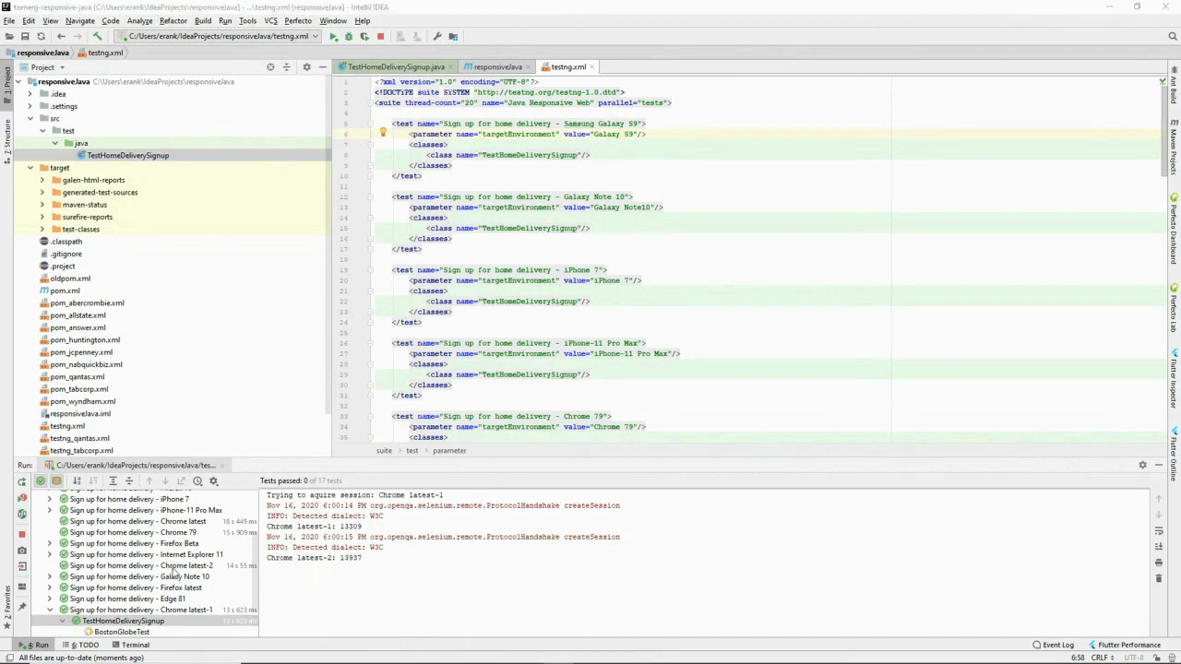
Step: Switch back to Perfecto in the browser and open the Test Analysis reports from its home page
key(alt+Tab)
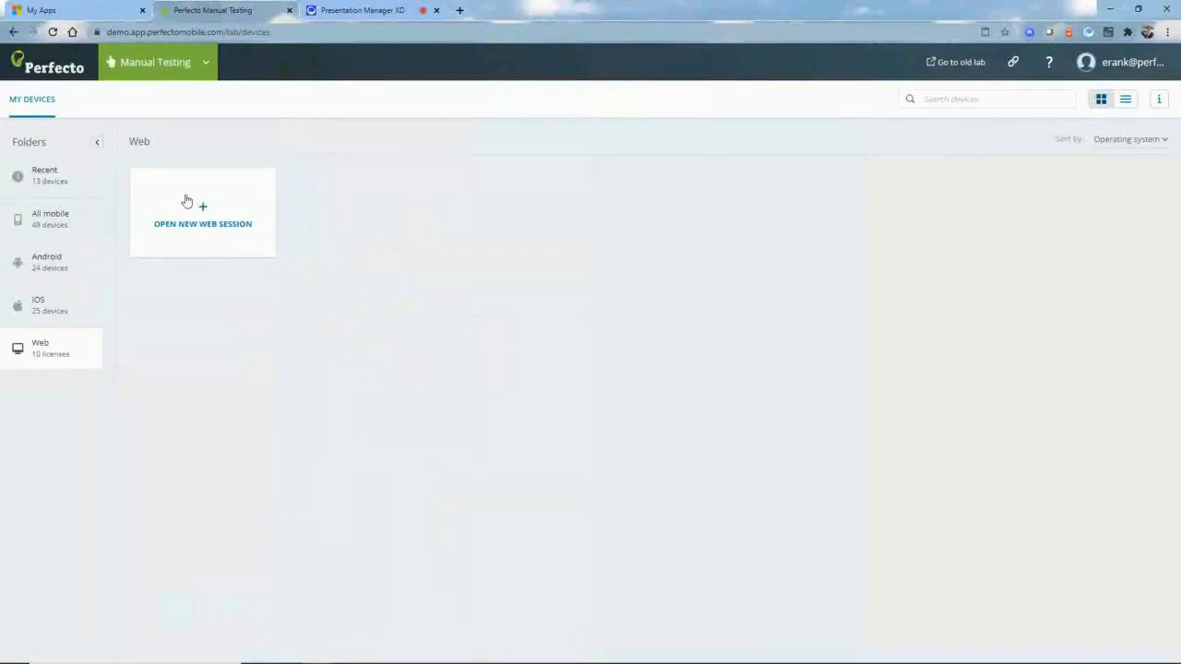
click(36, 73)
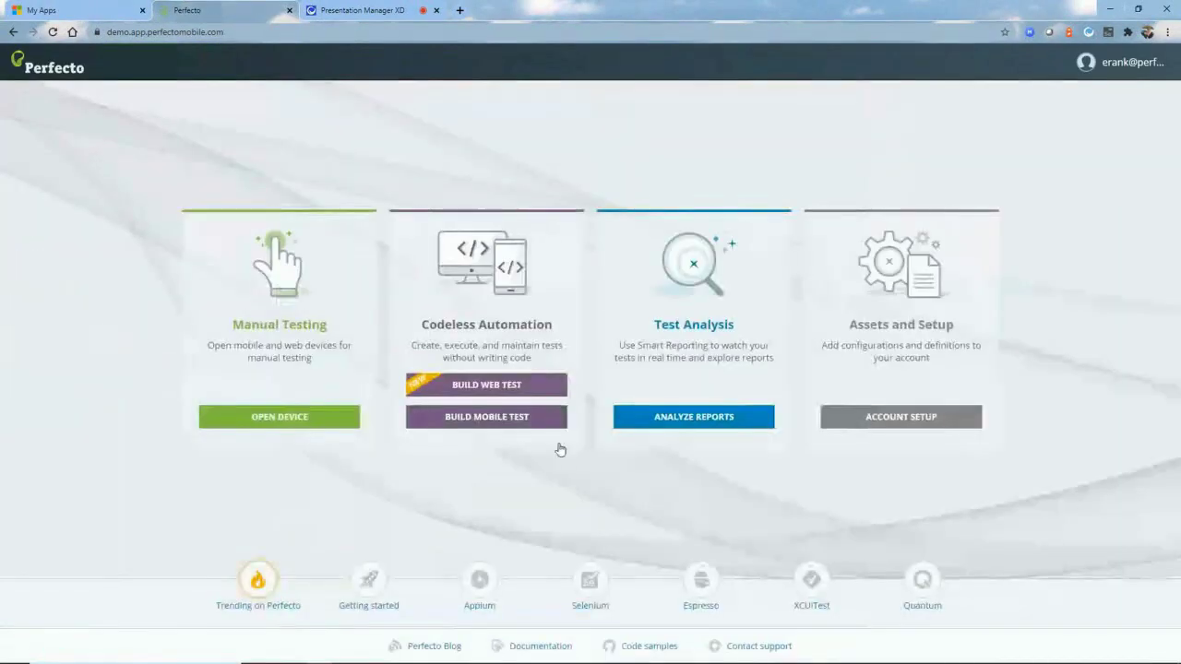
click(720, 420)
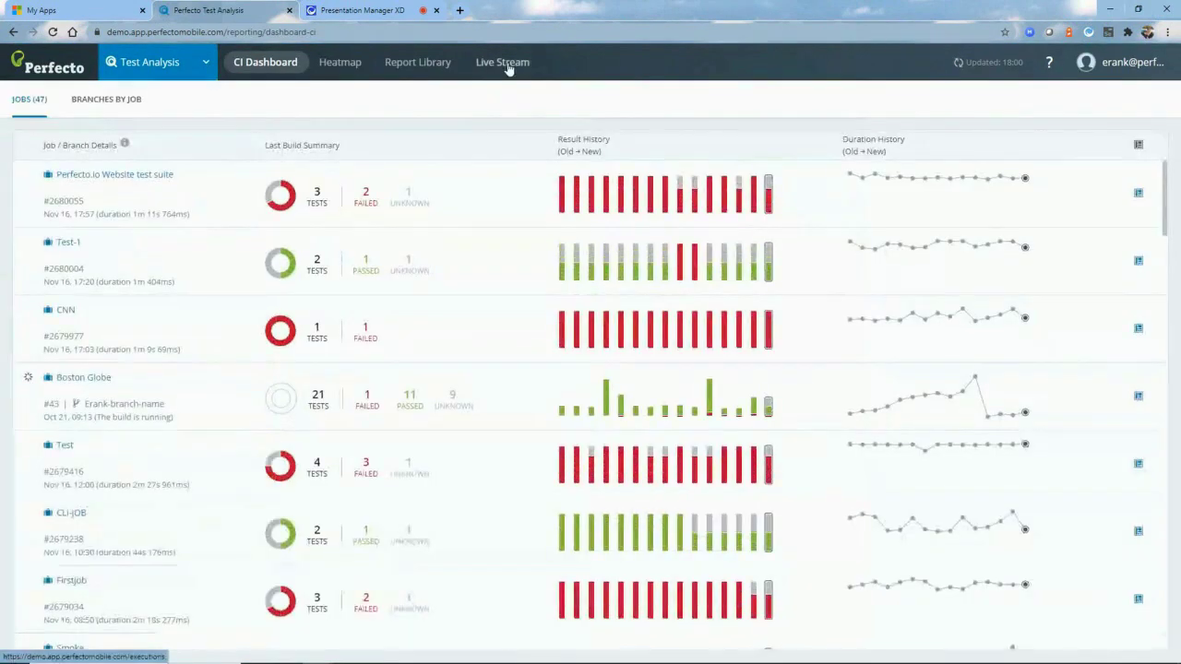
Step: Show the CI Dashboard job overview, then watch the running test executions in the Live Stream
click(266, 64)
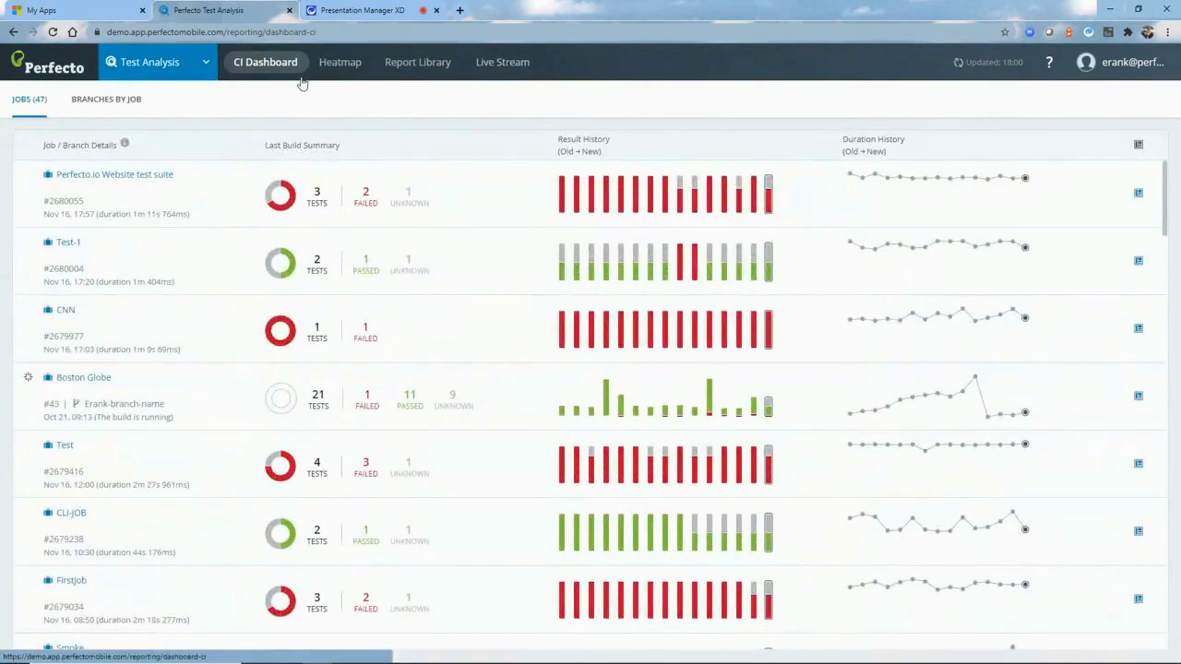
click(506, 70)
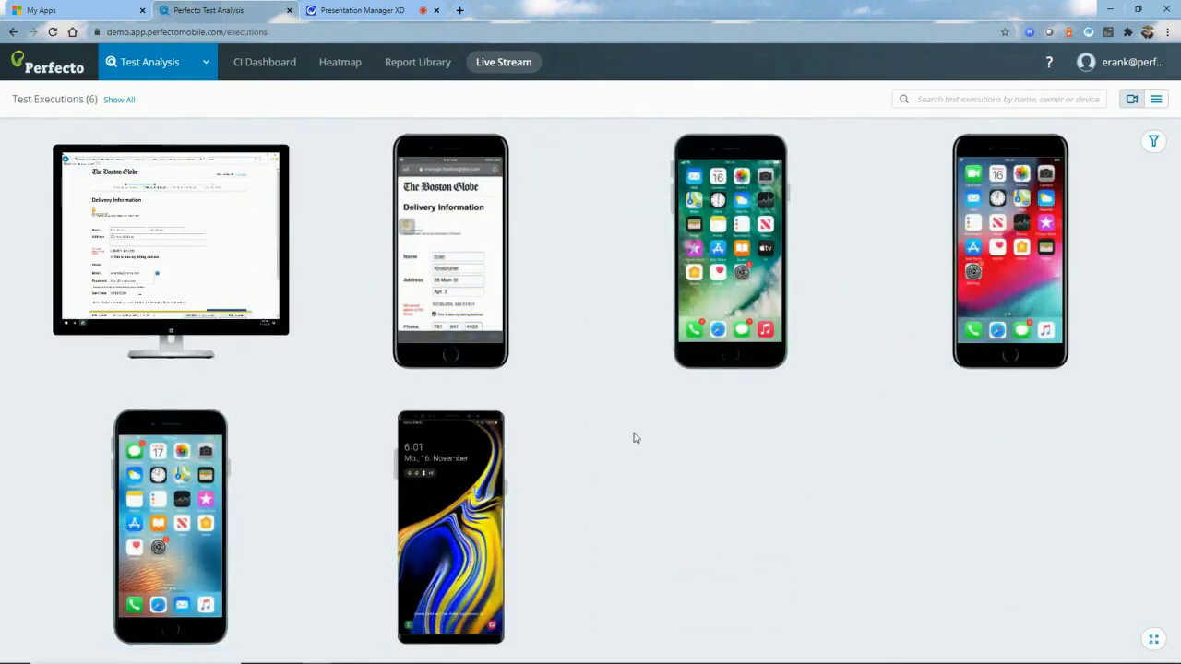
Step: Open the Windows 10 beta (83) TestHomeDeliverySignup.BostonGlobeTest report from the Report Library and play its video recording
click(420, 63)
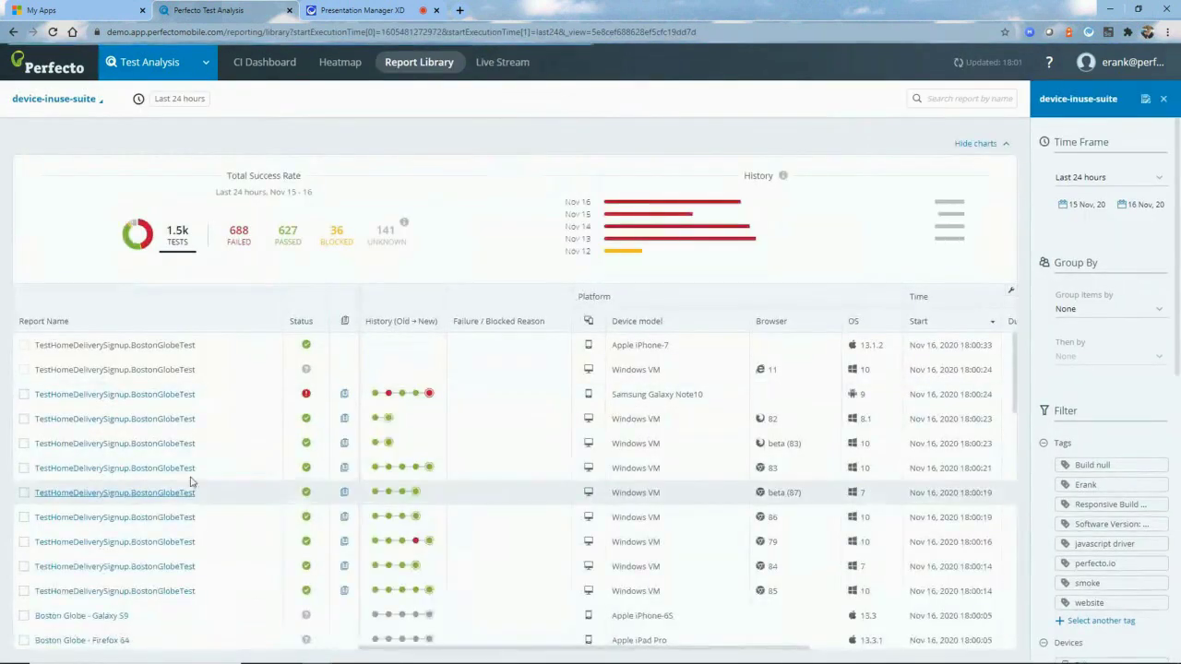
click(179, 444)
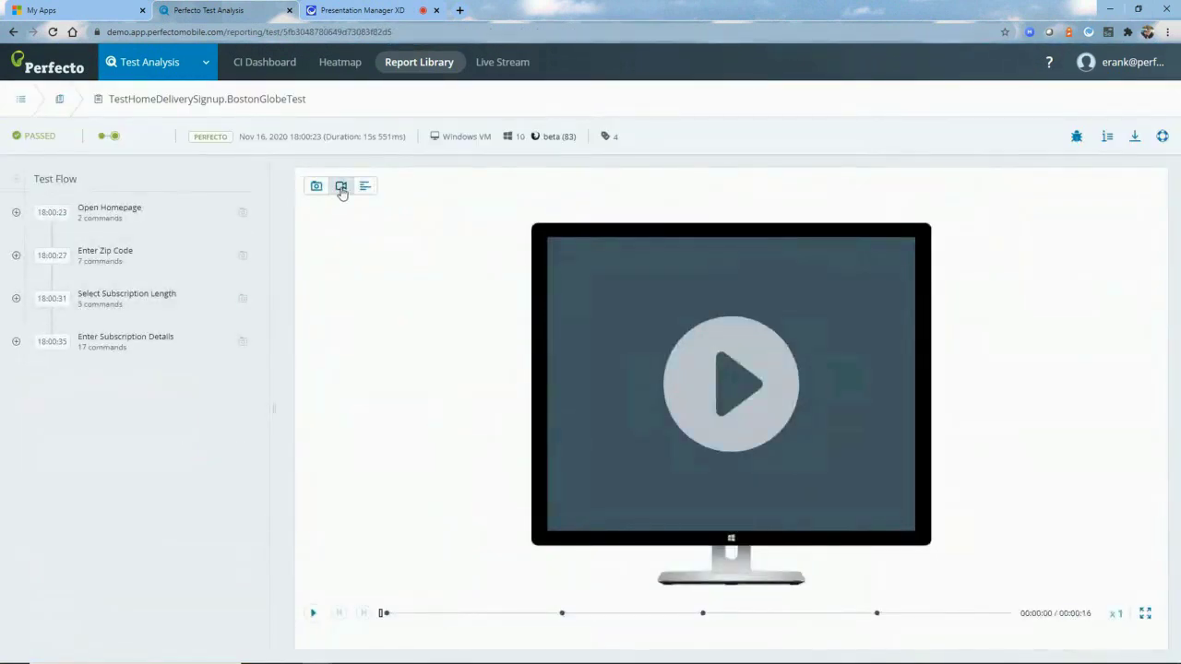
click(314, 614)
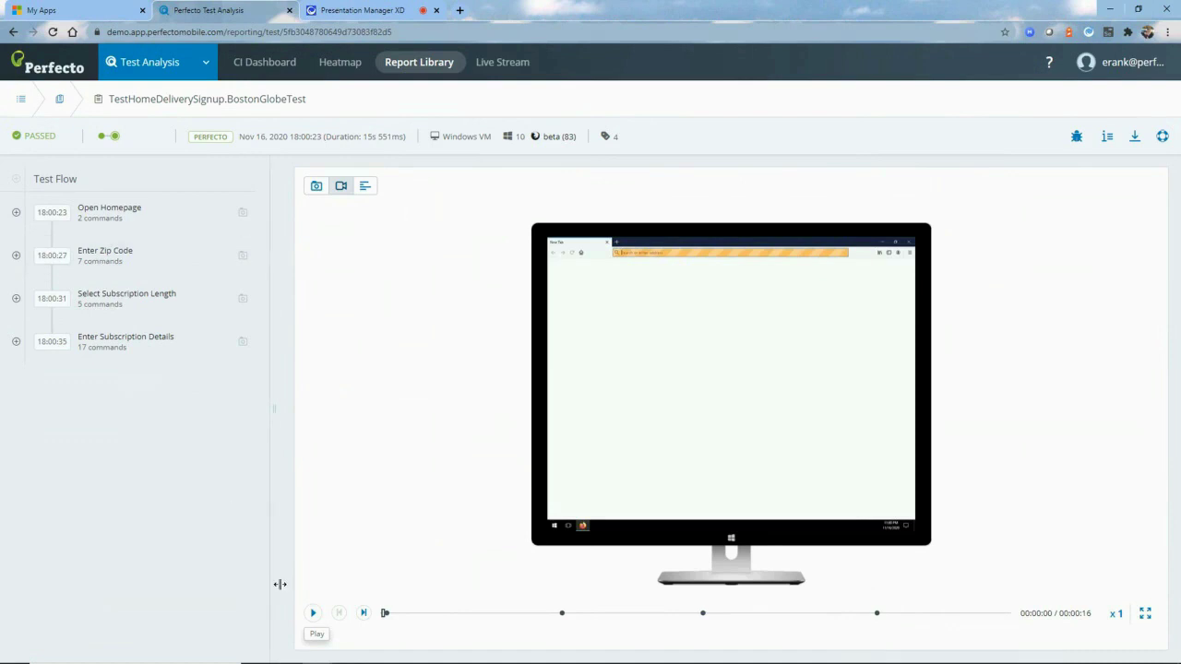
click(314, 614)
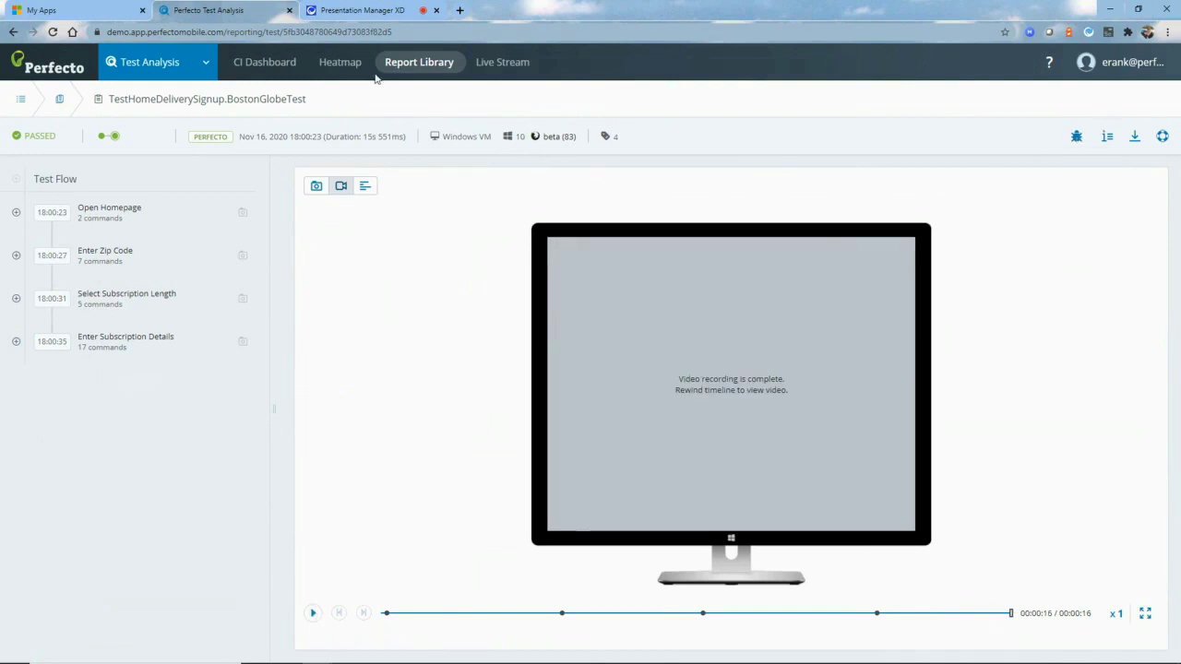
Step: Switch to Presentation Manager XD in the browser and end the screen share
click(376, 10)
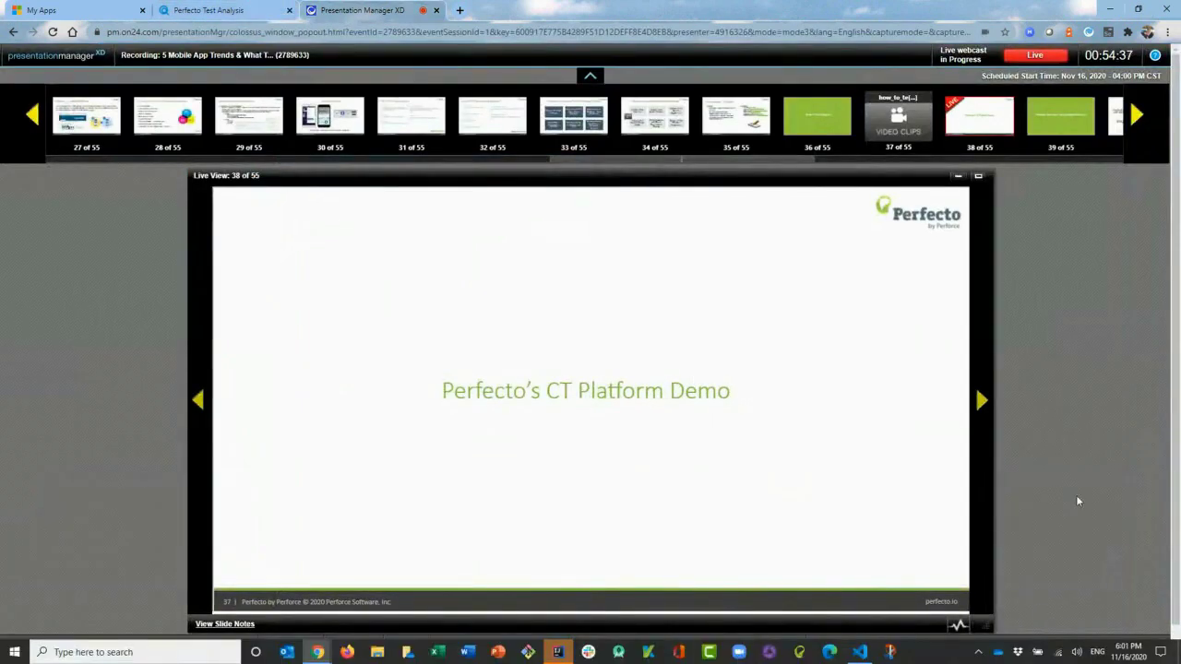
scroll(1015, 535, down, 1)
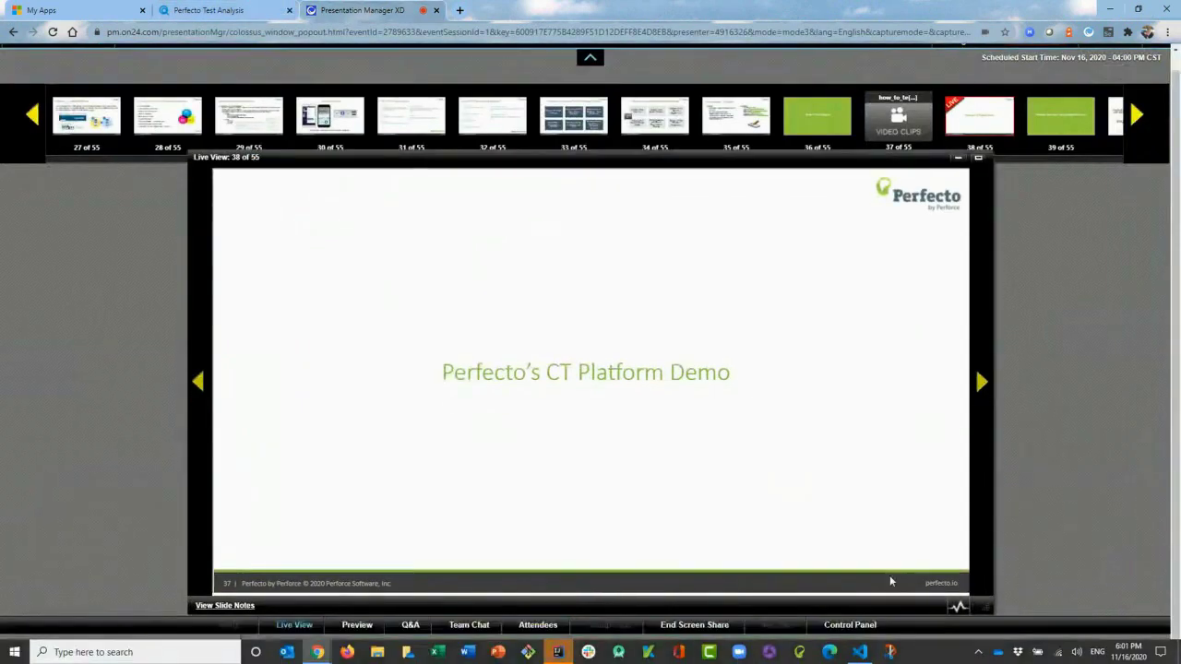
click(694, 625)
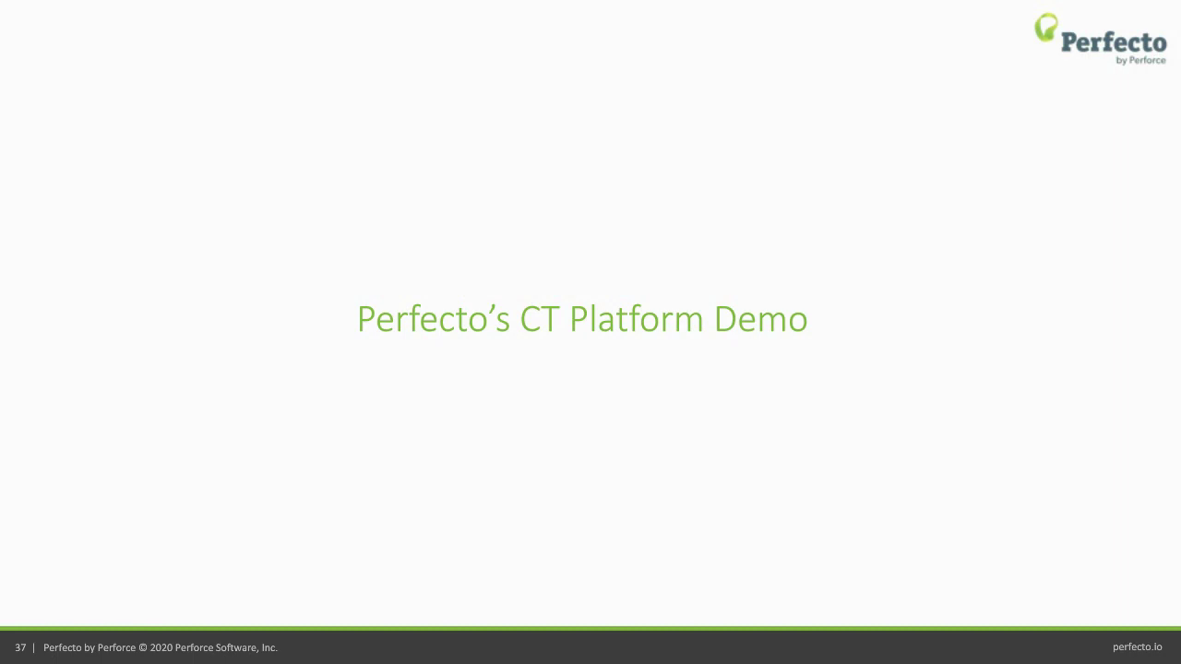